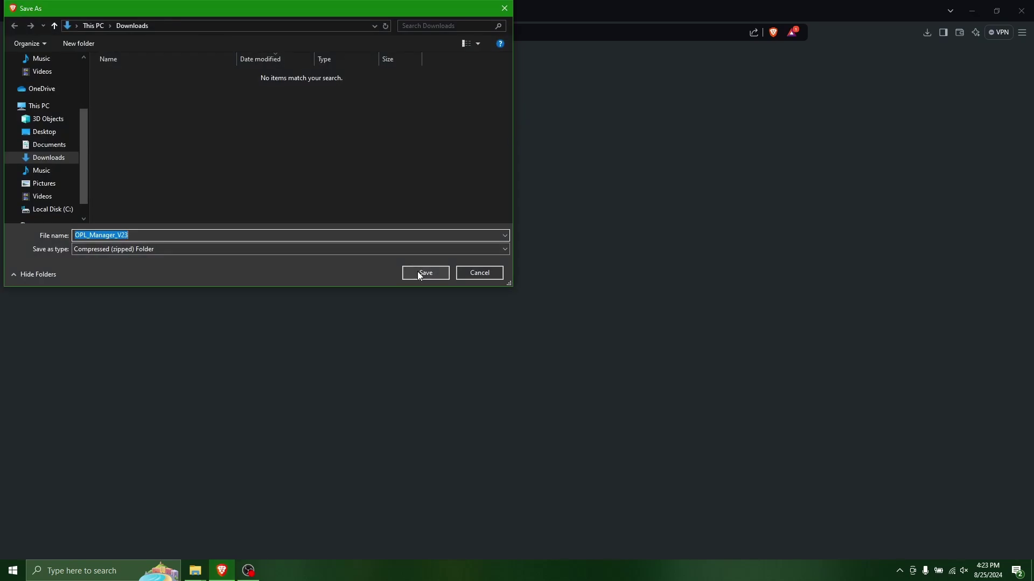
Step: Save the OPL Manager zip to Downloads and extract it to an OPL_Manager_V23 folder
click(423, 273)
click(972, 11)
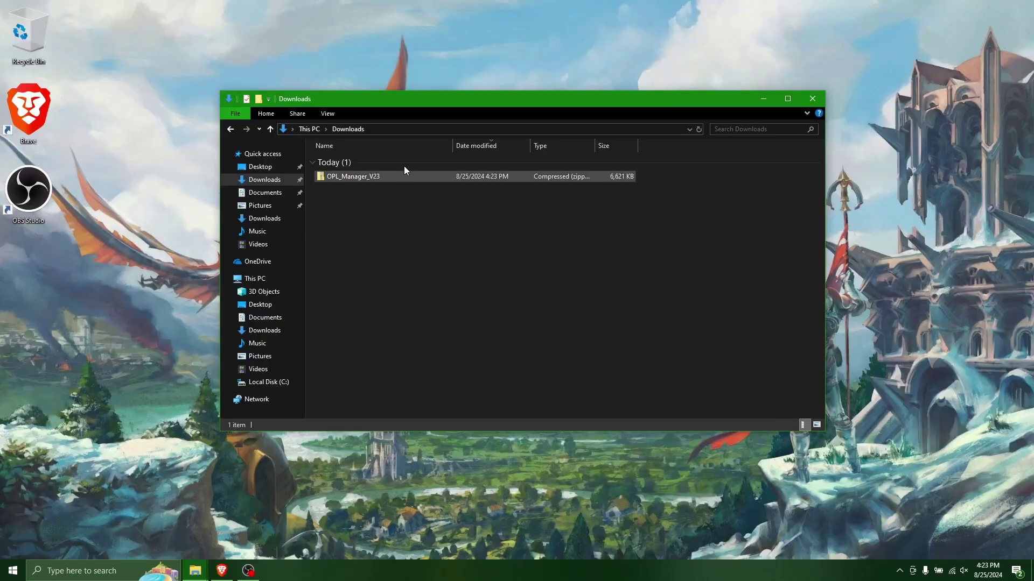
drag(399, 101, 489, 98)
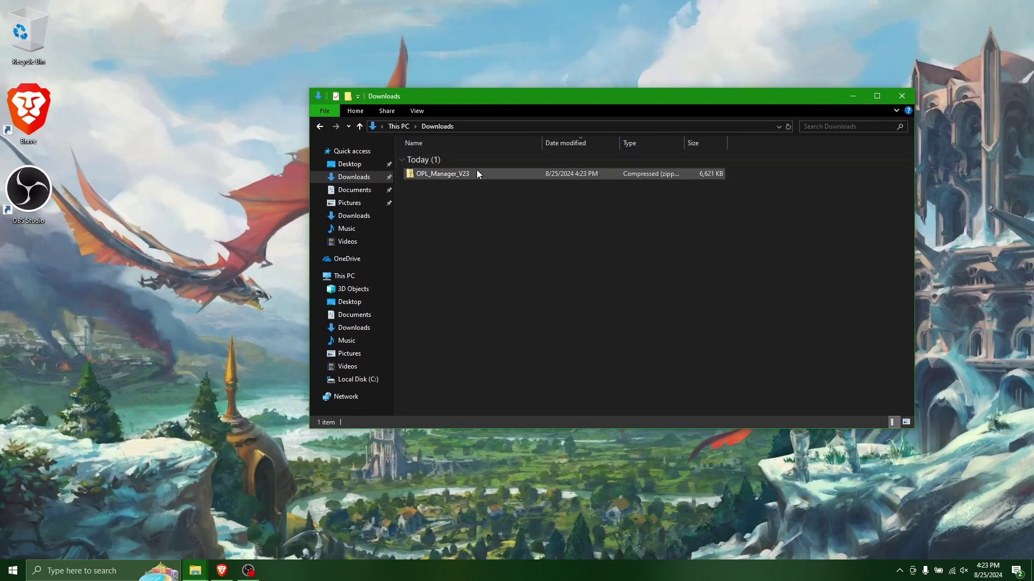
click(477, 172)
right_click(477, 173)
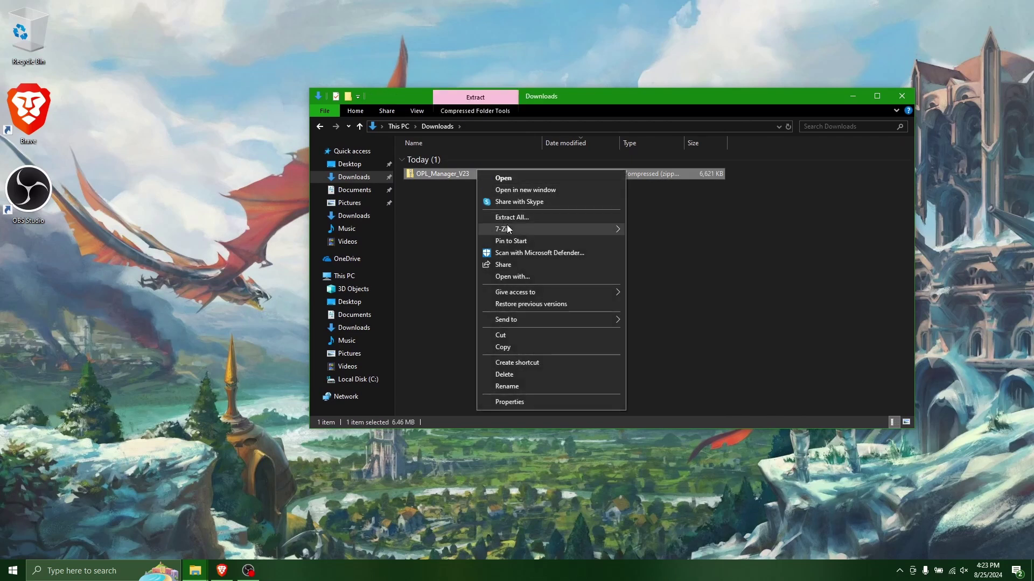
mouse_move(508, 228)
click(698, 277)
Step: Move the extracted OPL_Manager_V23 folder onto the desktop and close the Downloads window
drag(557, 104, 730, 144)
drag(625, 225, 341, 186)
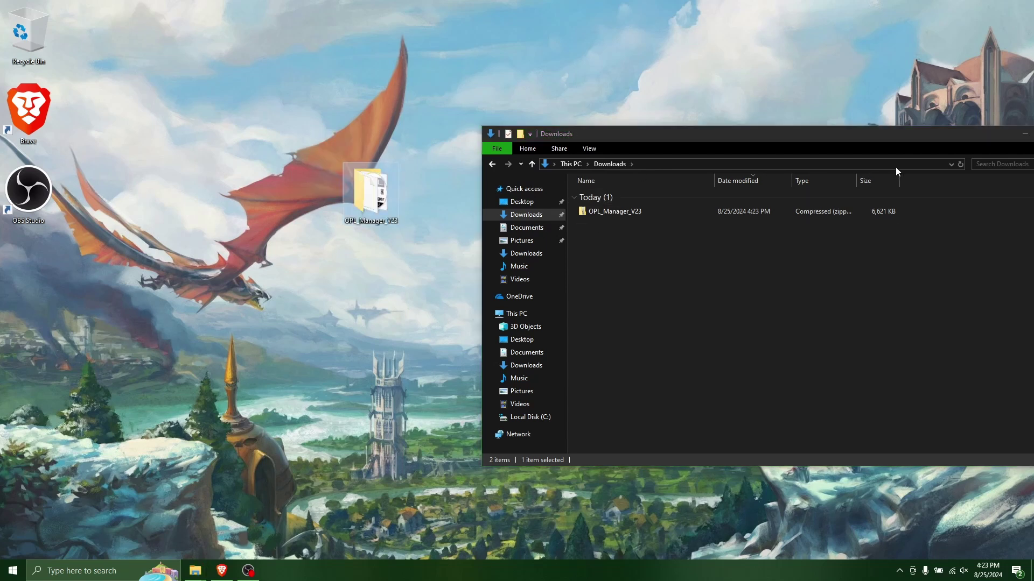
drag(934, 143, 754, 167)
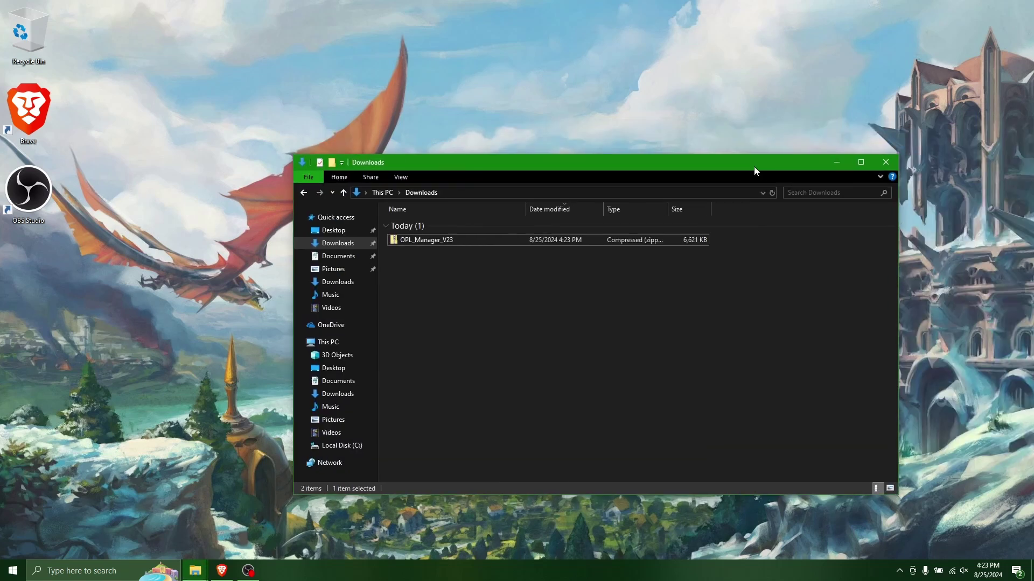
click(883, 161)
drag(395, 198, 327, 165)
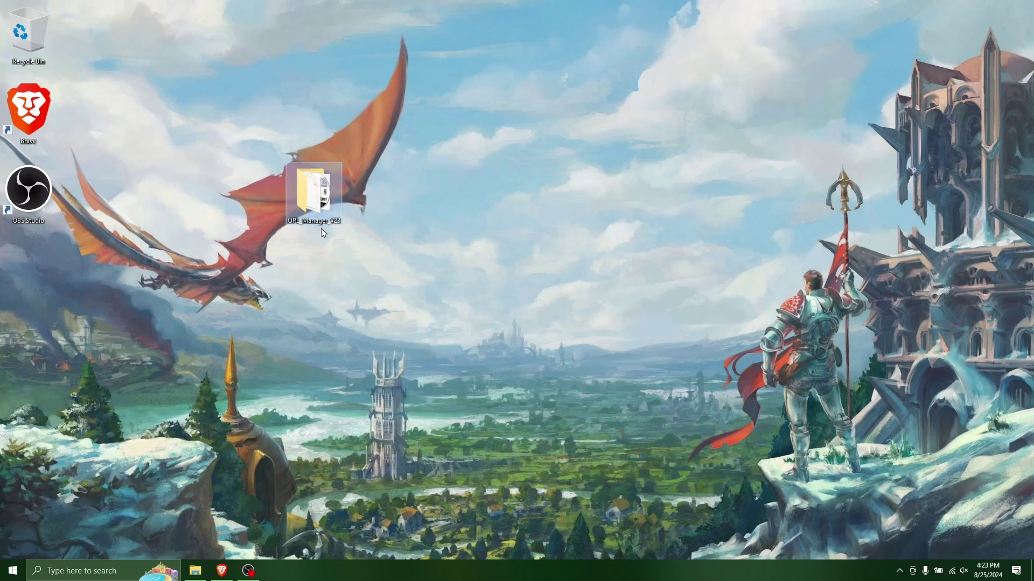
drag(323, 210, 360, 141)
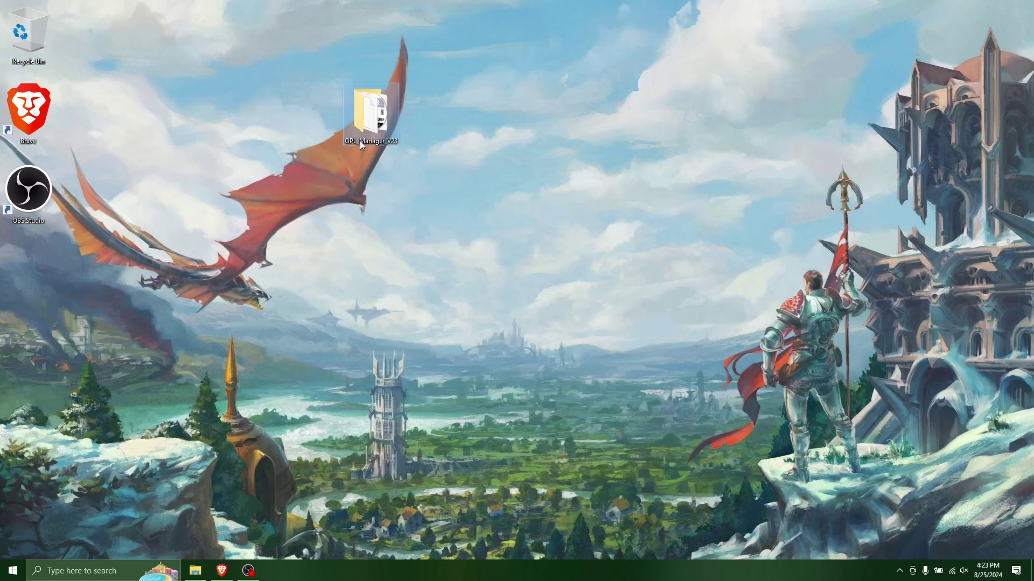
Step: Create a new desktop folder named PS2SMB, then open the OPL_Manager_V23 folder
right_click(343, 180)
mouse_move(395, 283)
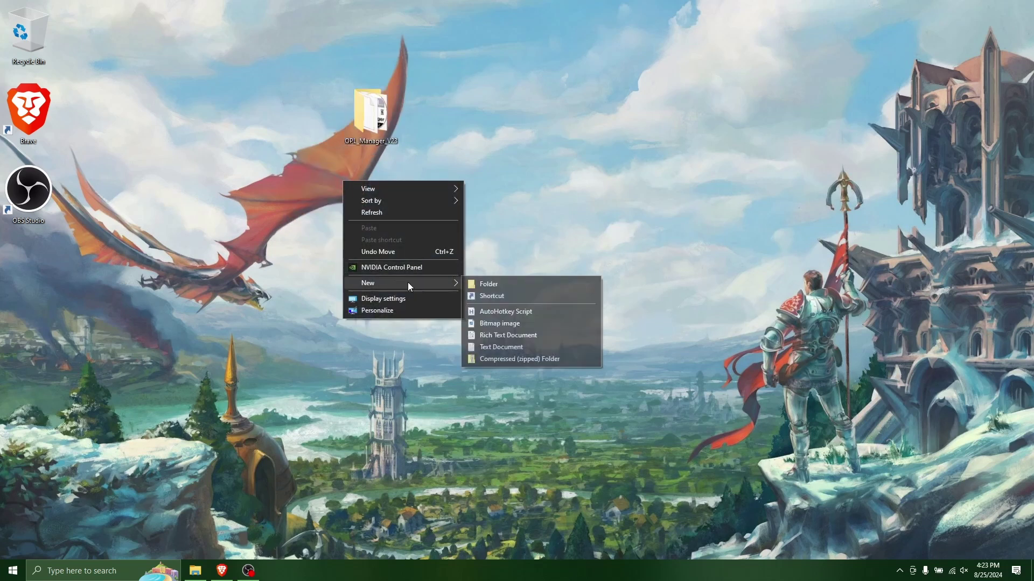
click(483, 286)
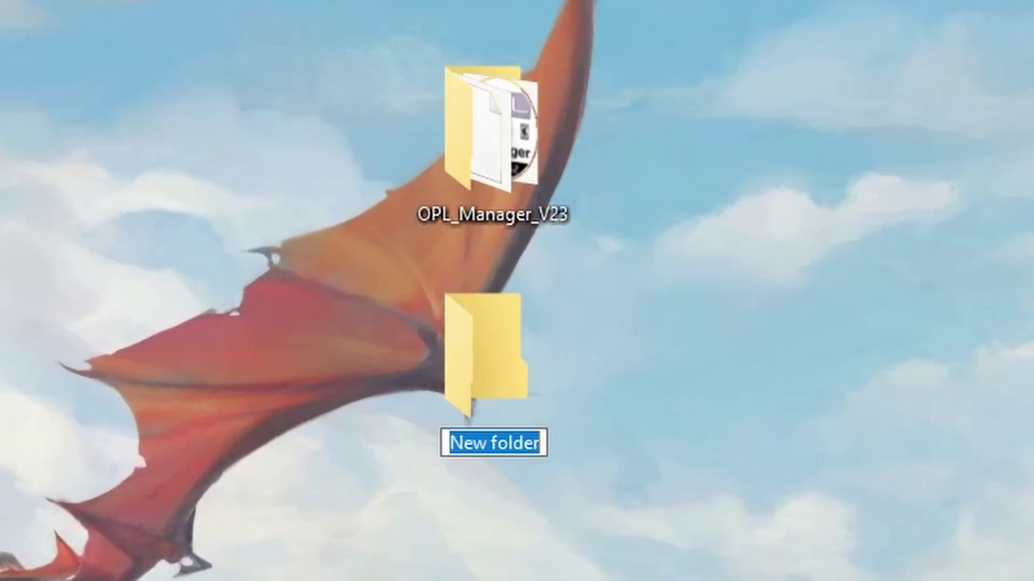
text(PS2)
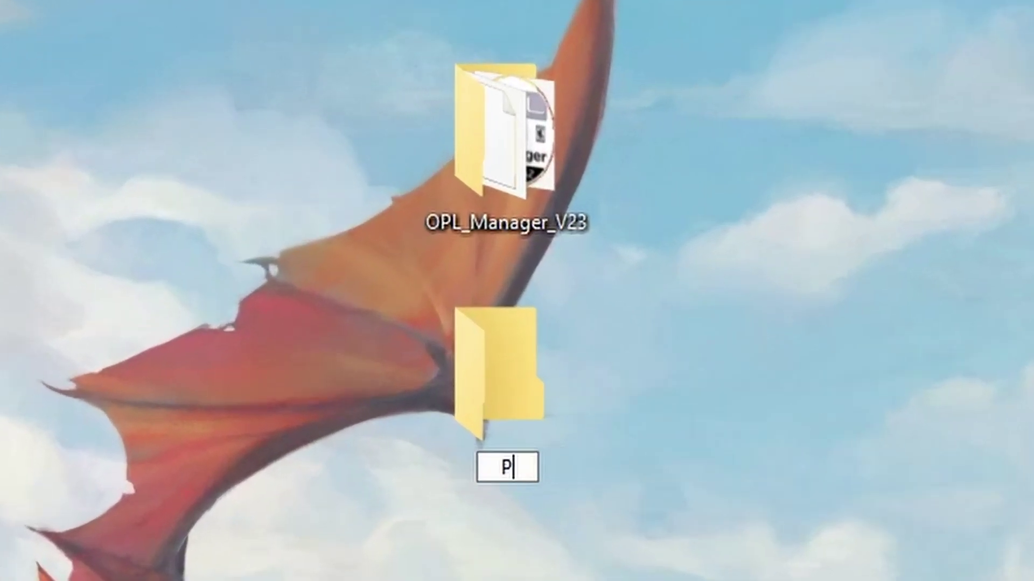
text(SMB)
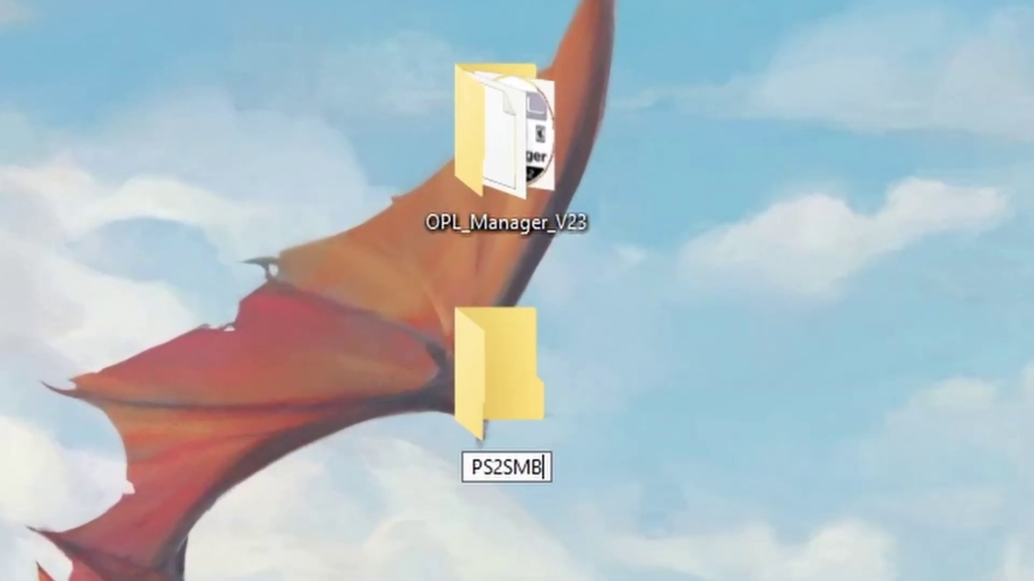
key(Return)
double_click(525, 157)
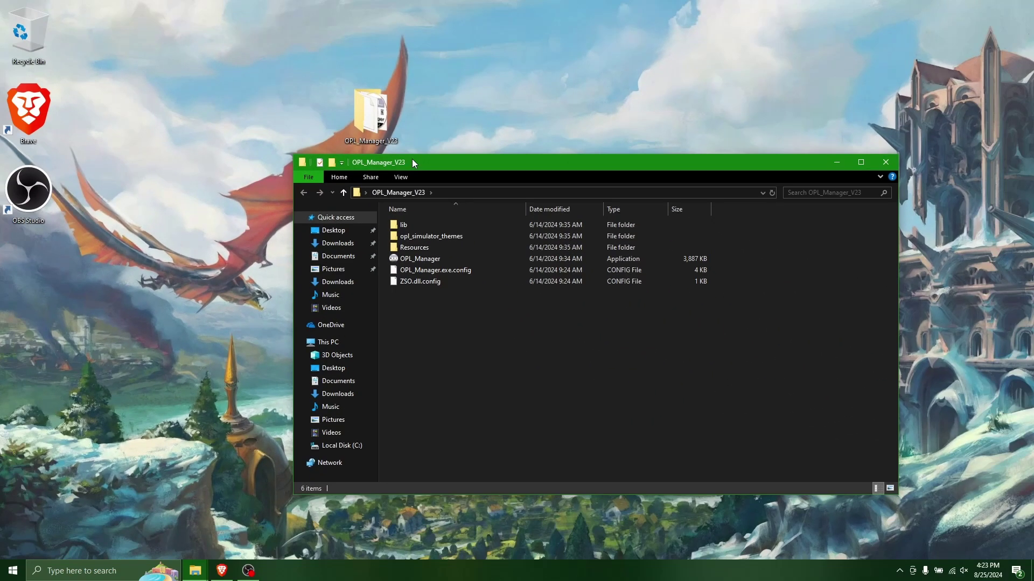
drag(469, 192, 683, 145)
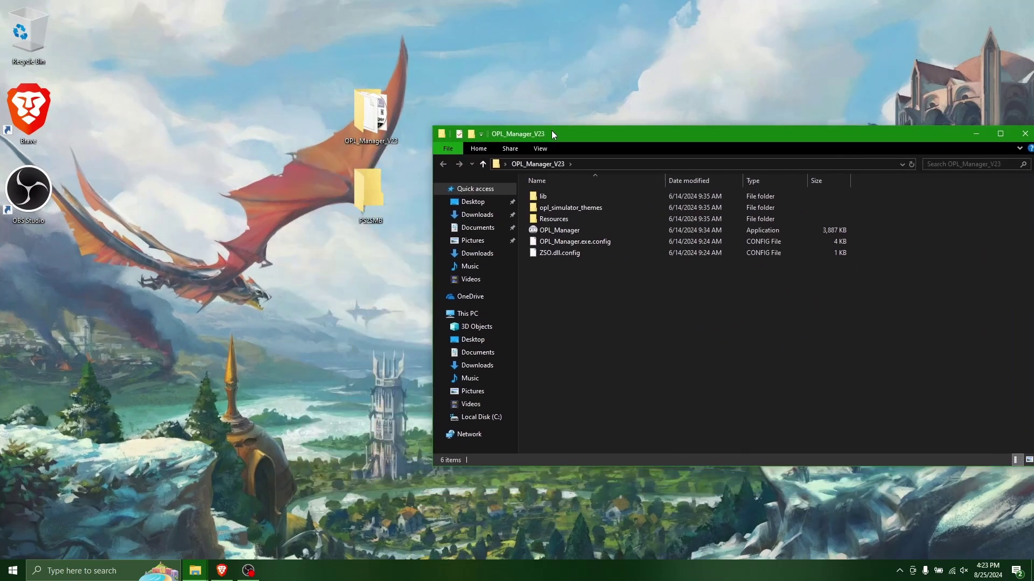
Step: Launch OPL Manager, keeping English as the language and dismissing the auto-updates prompt
double_click(588, 230)
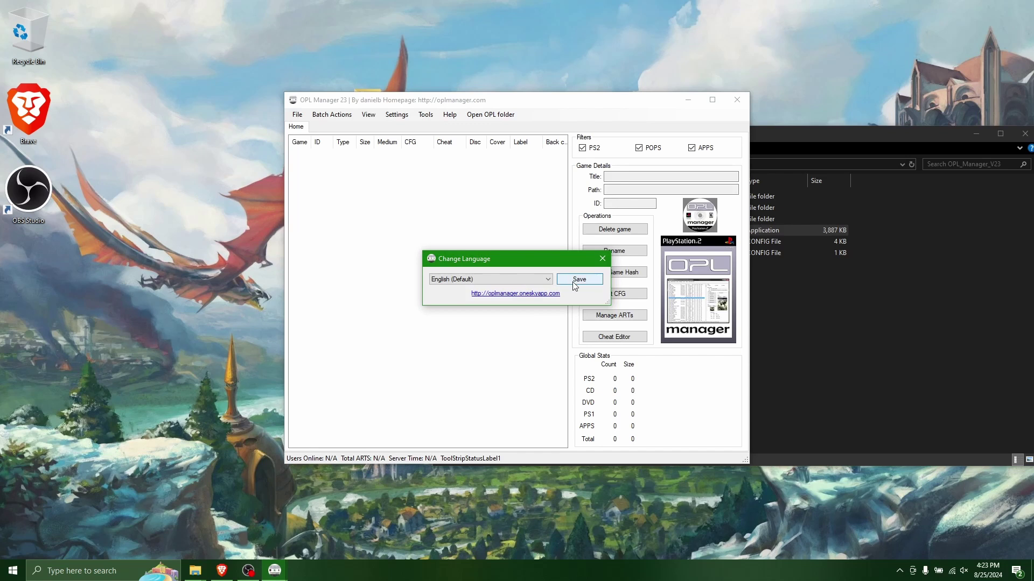
click(573, 282)
click(535, 302)
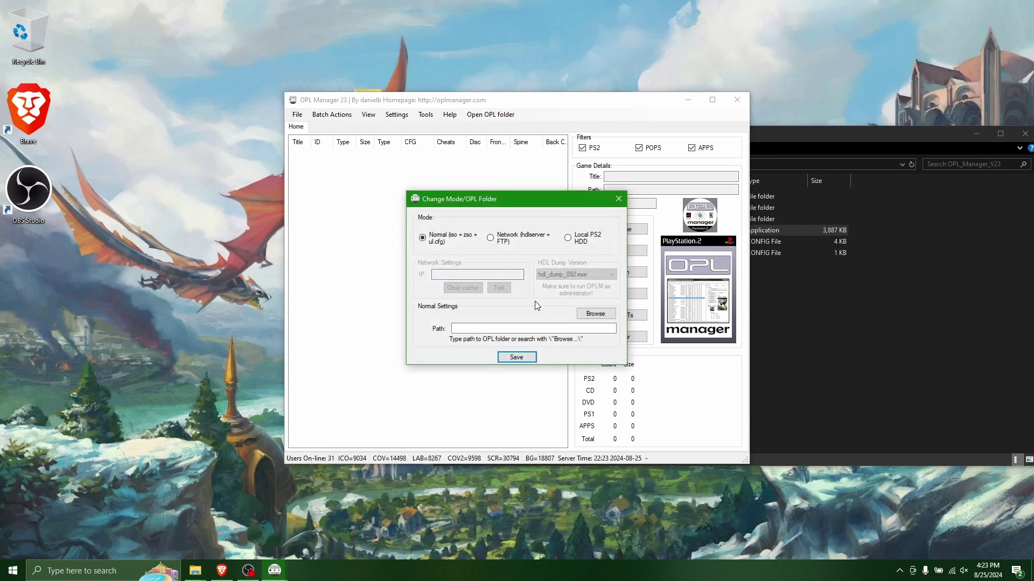
Step: Set the desktop PS2SMB folder as the OPL folder and let OPL Manager create ART/CFG/CD/DVD folders
click(595, 316)
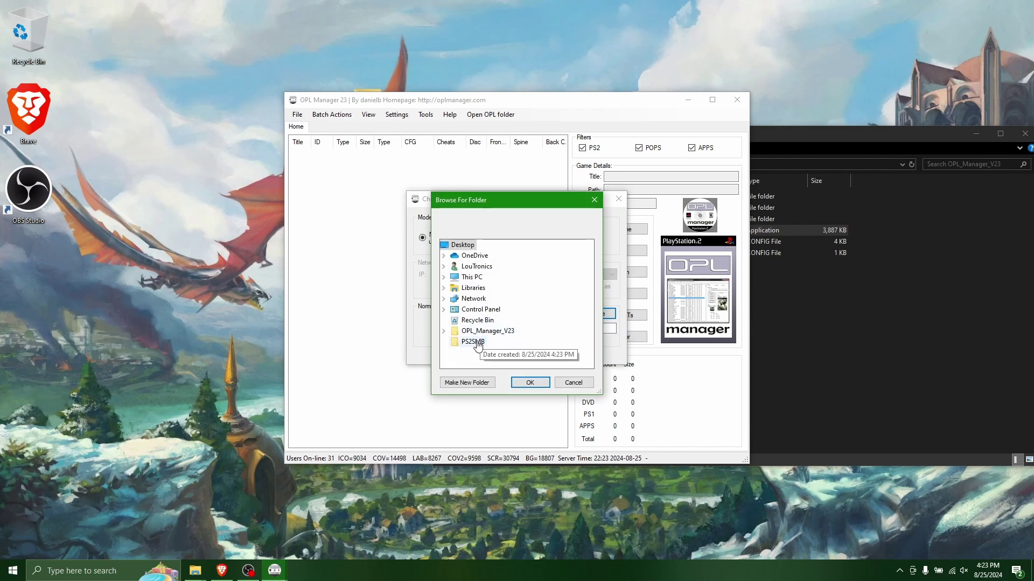
click(477, 344)
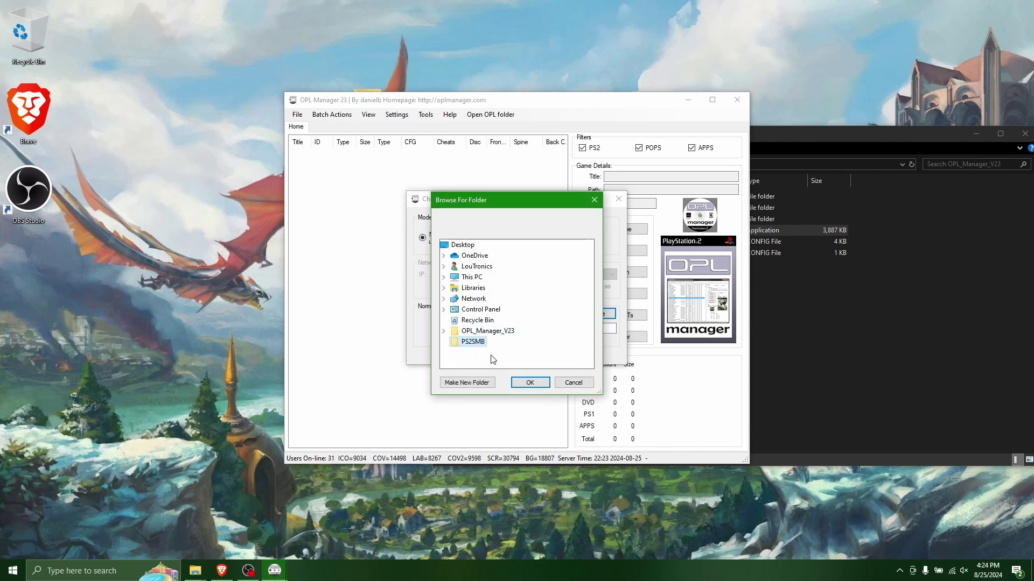
click(530, 383)
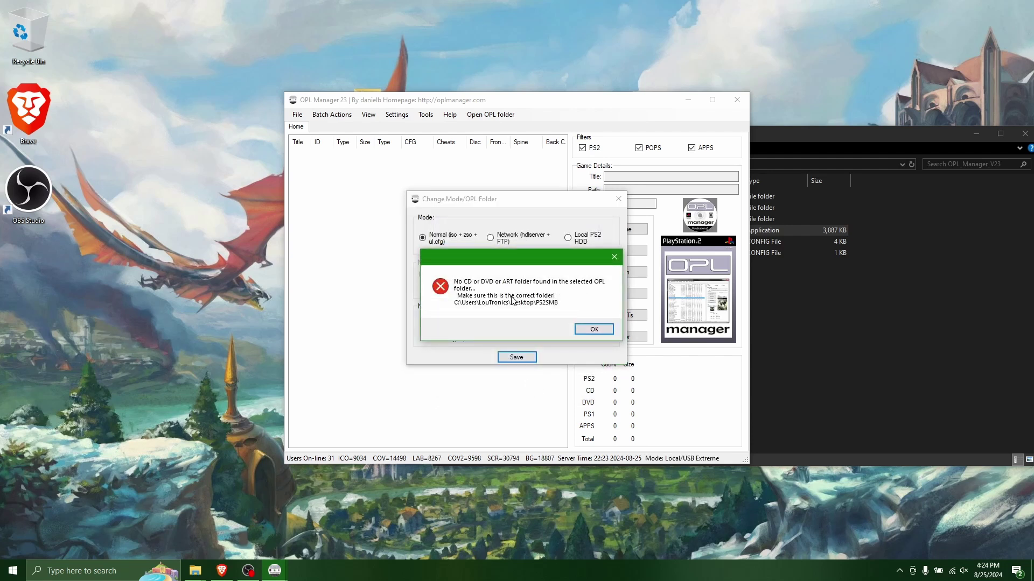
click(592, 330)
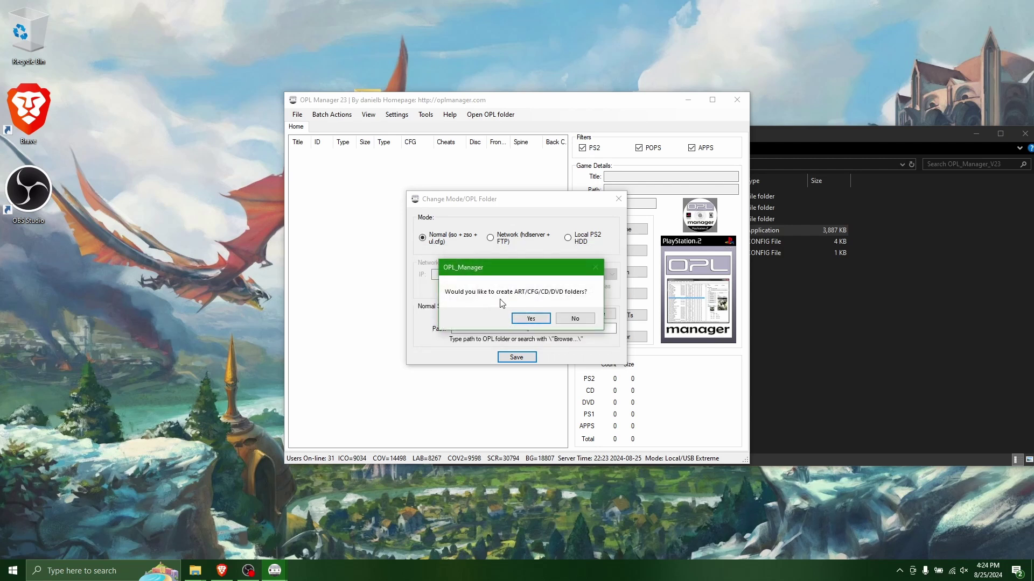
click(529, 319)
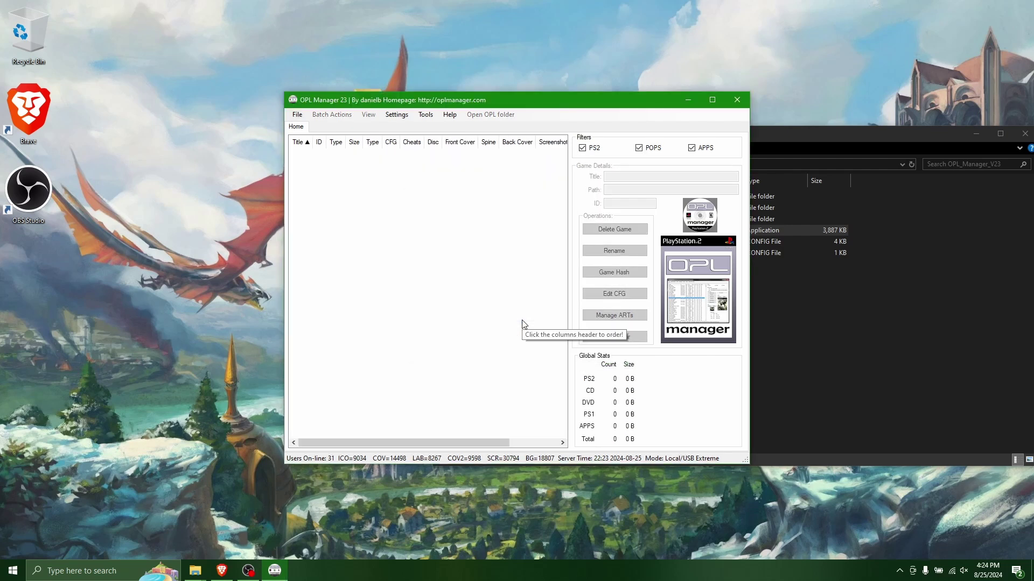
Step: Close OPL Manager, open PS2SMB, and open Downloads\ISOs in a second Explorer window
click(736, 96)
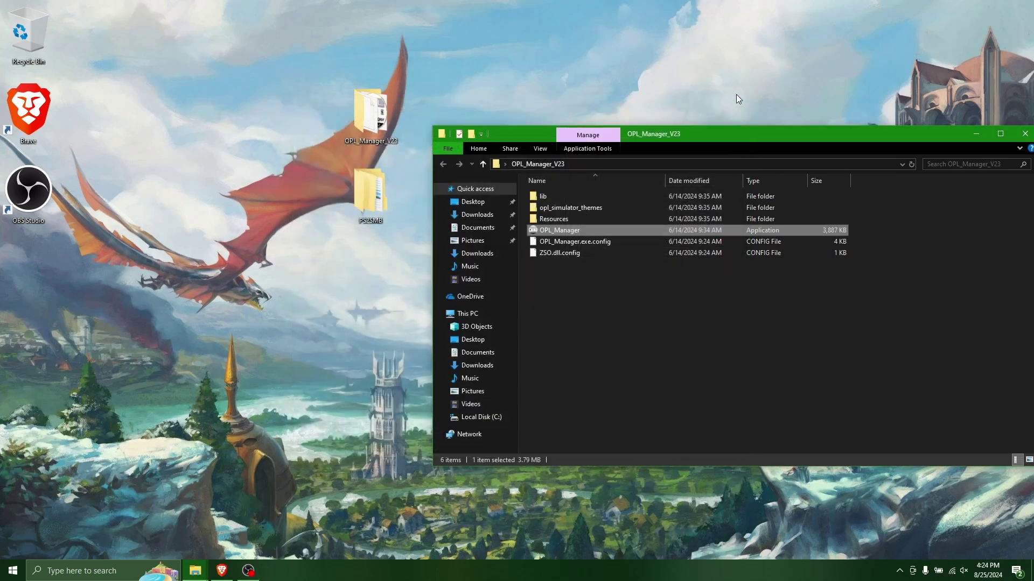
click(1025, 134)
double_click(367, 184)
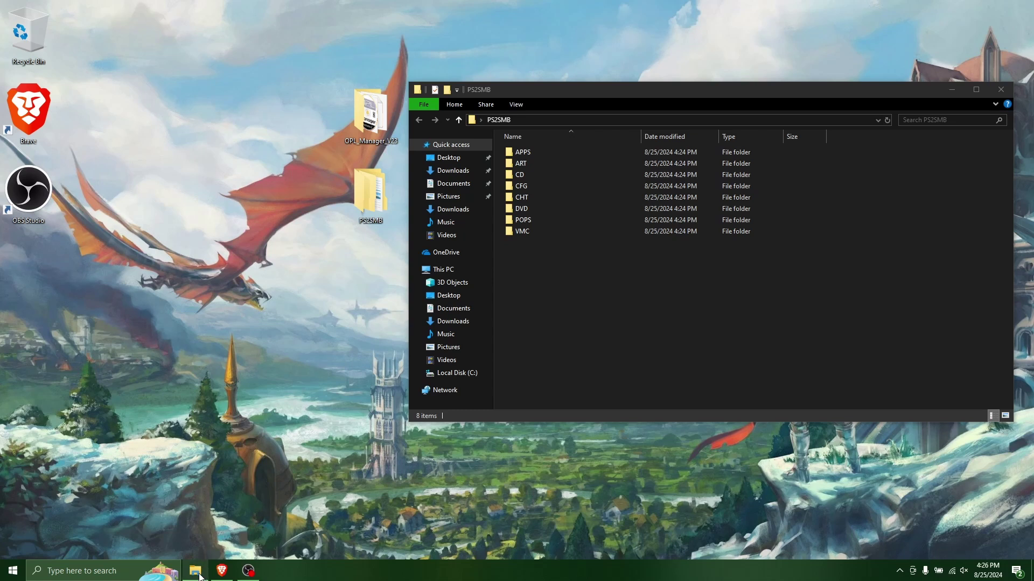
right_click(195, 571)
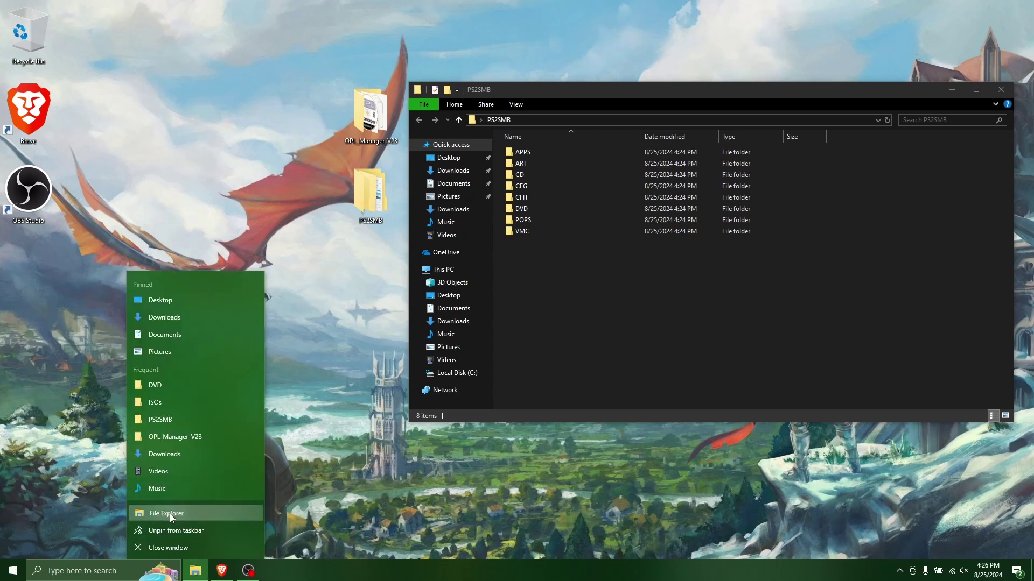
click(170, 513)
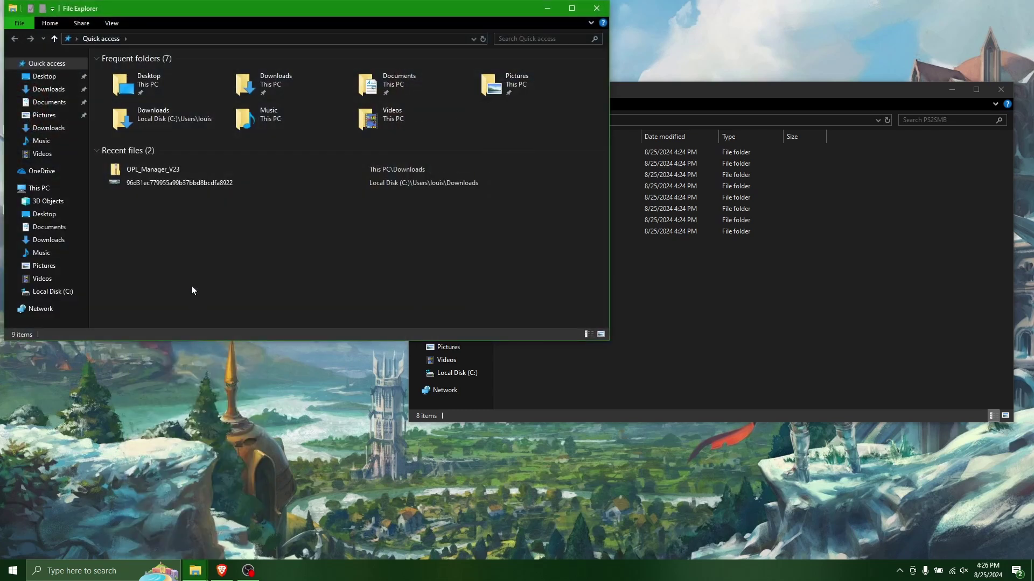
click(64, 90)
double_click(125, 98)
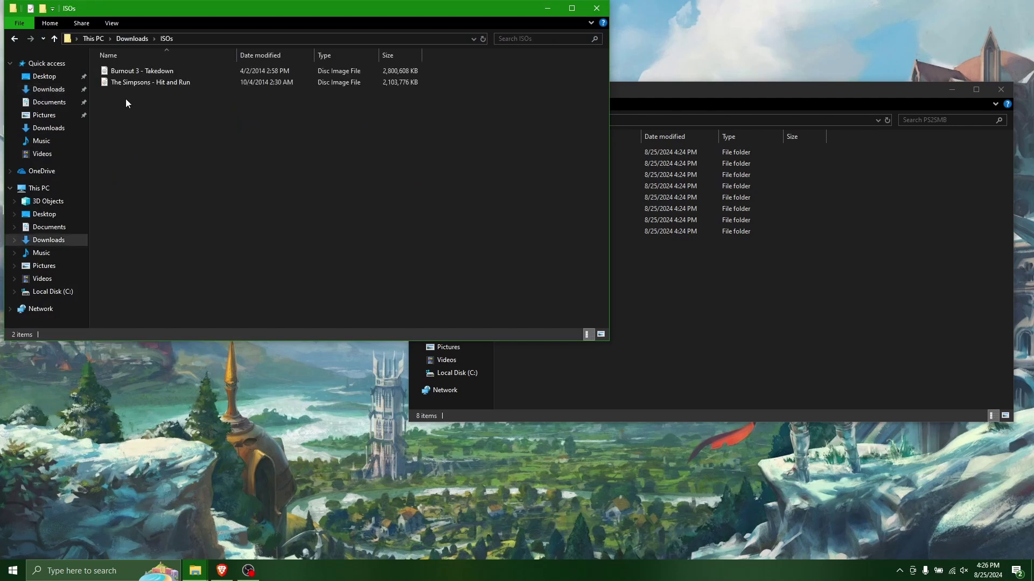
drag(228, 12, 227, 101)
Step: Move the Burnout 3 - Takedown and The Simpsons - Hit and Run ISOs into PS2SMB\DVD
key(alt+Tab)
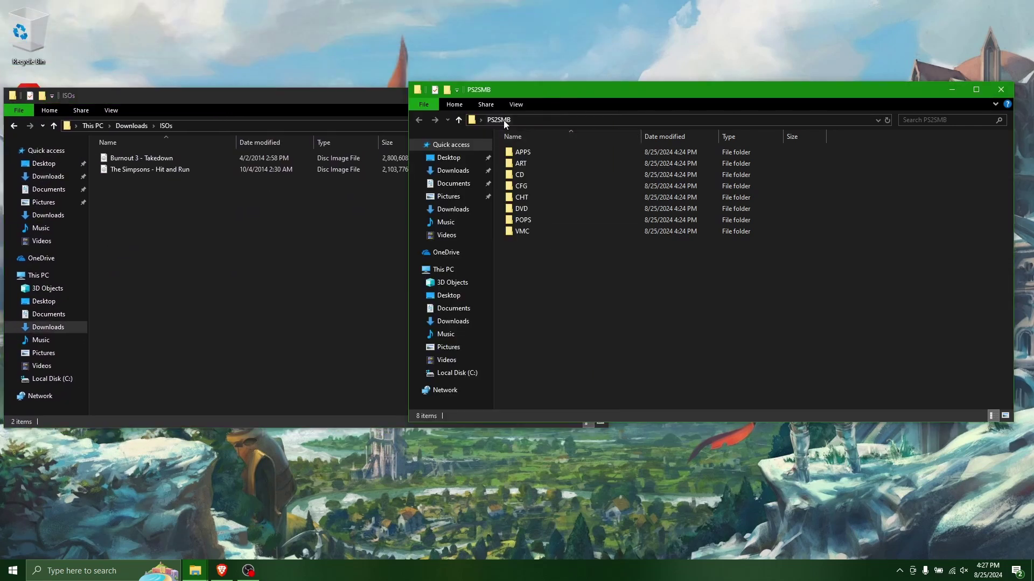
double_click(535, 211)
click(277, 199)
click(150, 158)
shift+click(161, 169)
drag(165, 170, 752, 289)
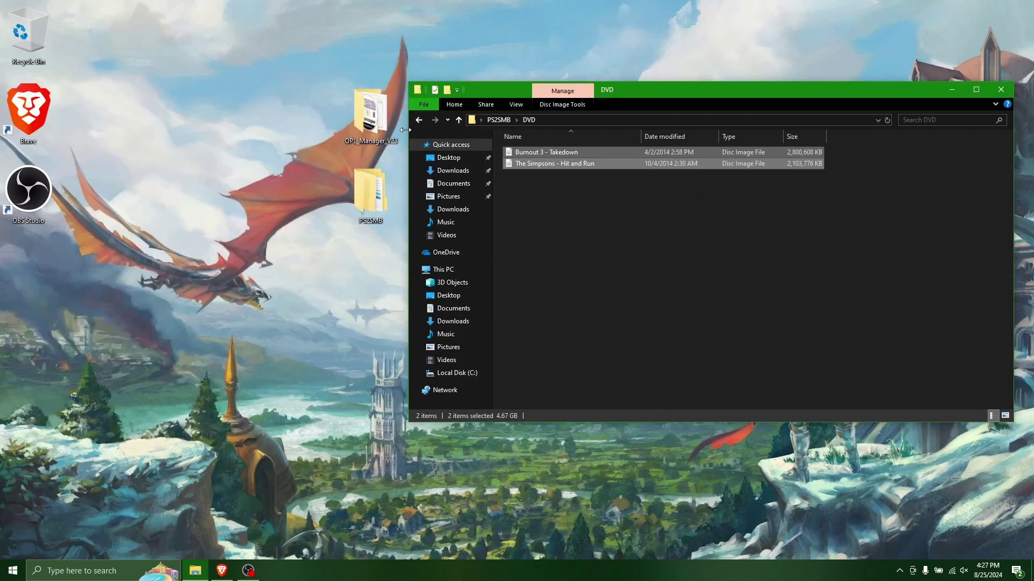
click(417, 121)
Step: Relaunch OPL Manager from the desktop folder and acknowledge the two invalid files notice
double_click(370, 114)
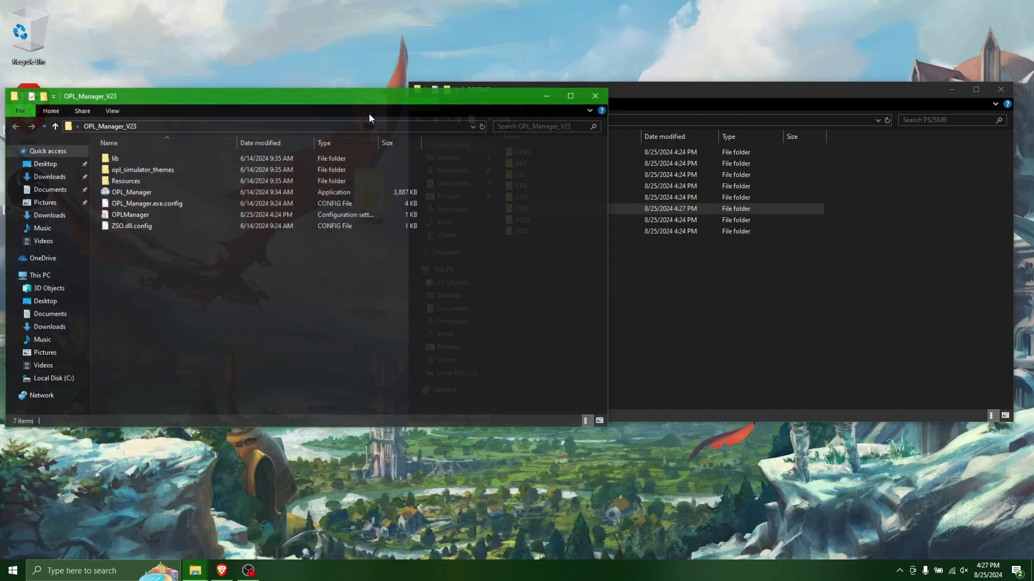
double_click(148, 192)
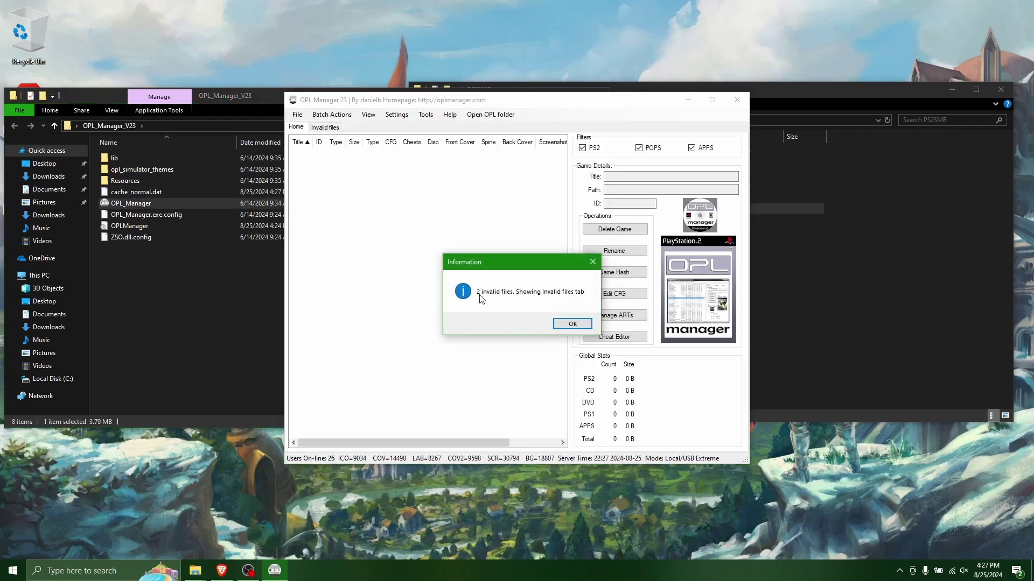
click(568, 324)
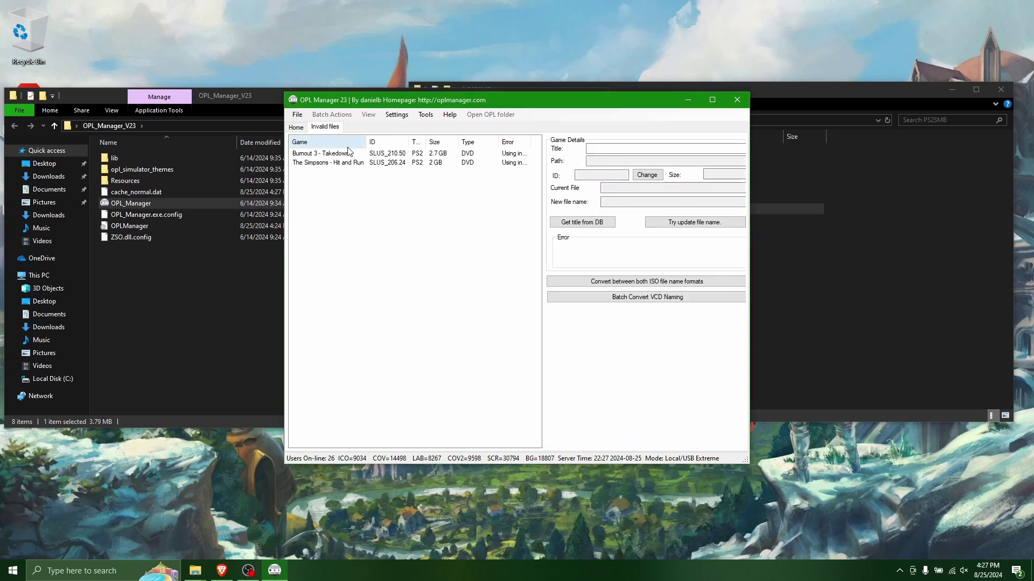
Step: Fetch Burnout 3's title from the database, drop the hyphen, and rename the file to SLUS_210.50 format
click(334, 158)
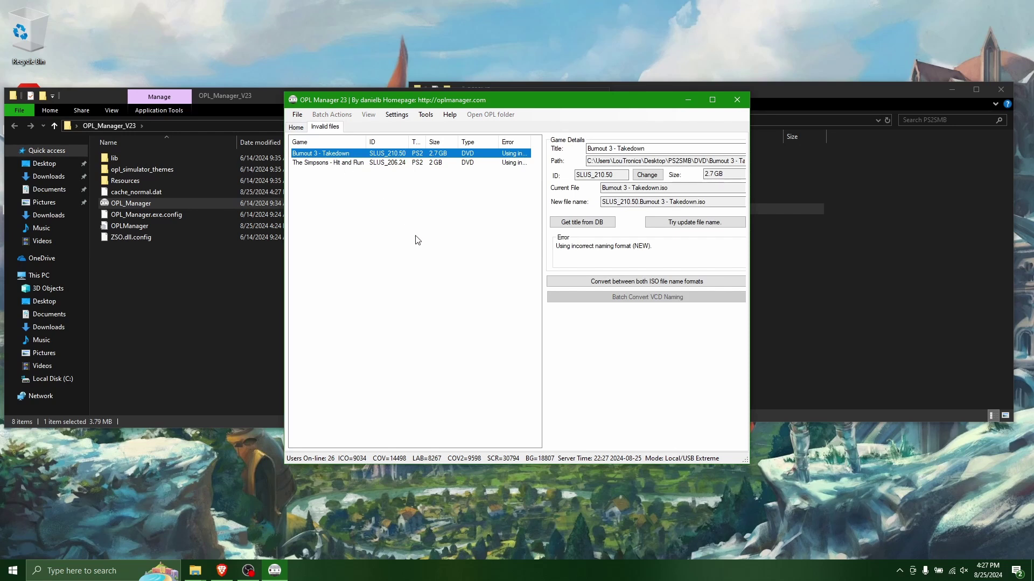
click(579, 223)
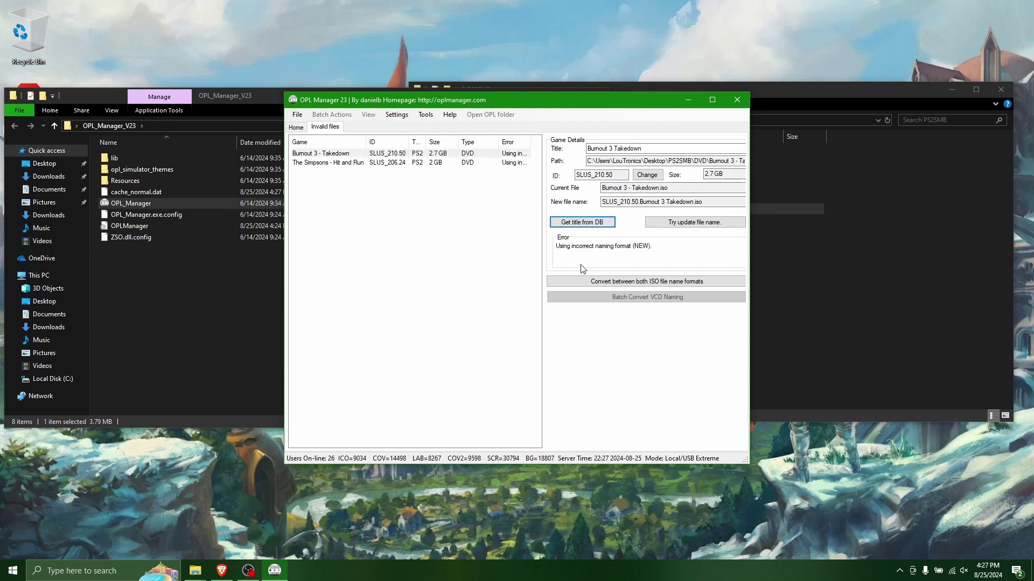
click(615, 148)
key(BackSpace)
key(BackSpace)
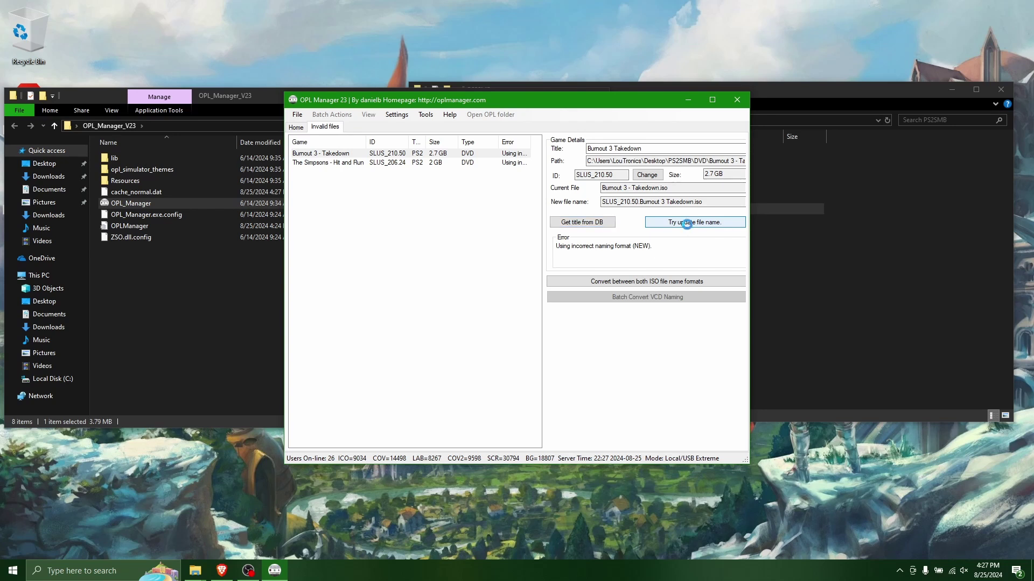
click(688, 226)
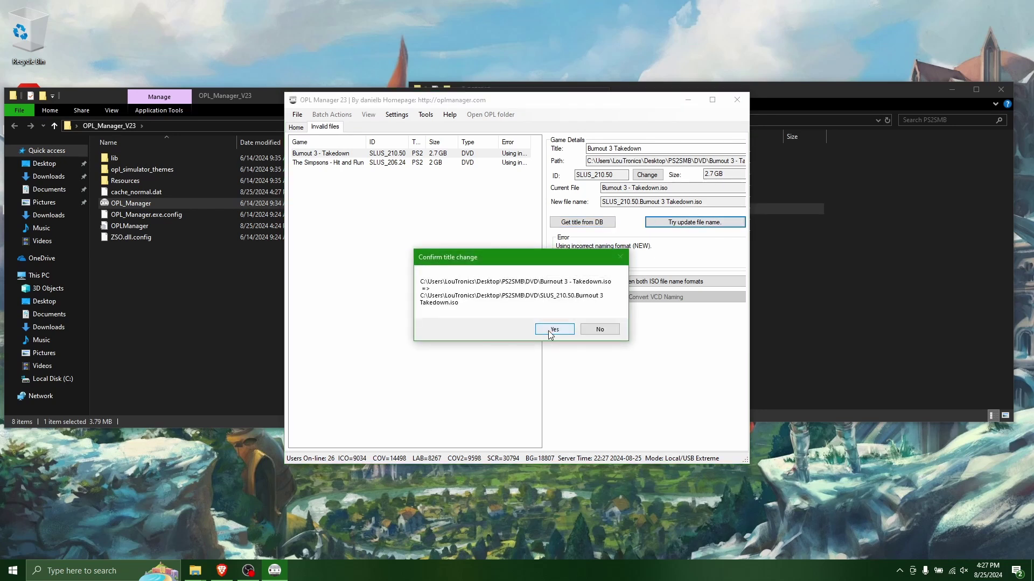
click(553, 329)
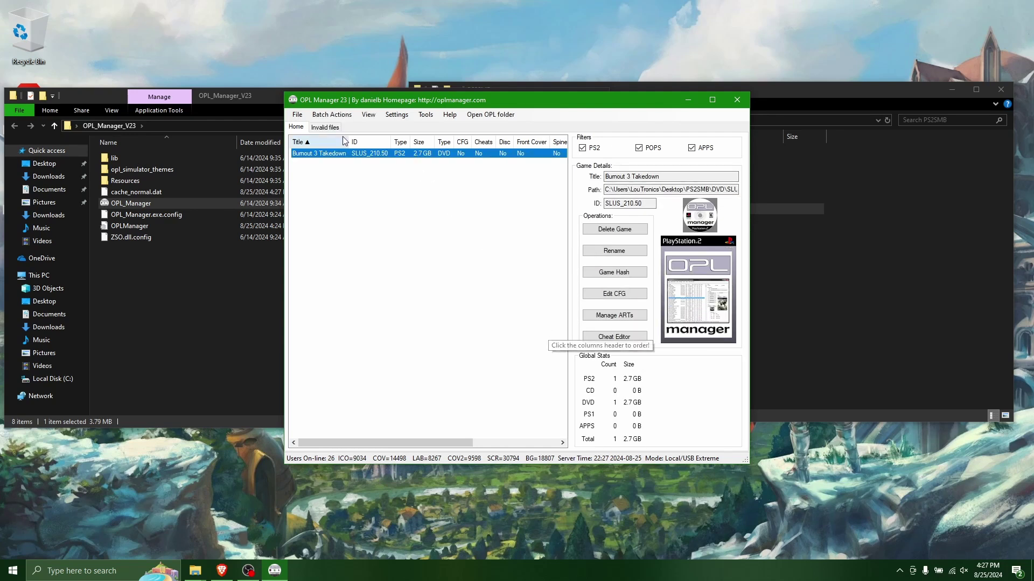
Step: Fetch The Simpsons' title from the database and rename its ISO to the SLUS_206.24 format
click(324, 127)
click(330, 156)
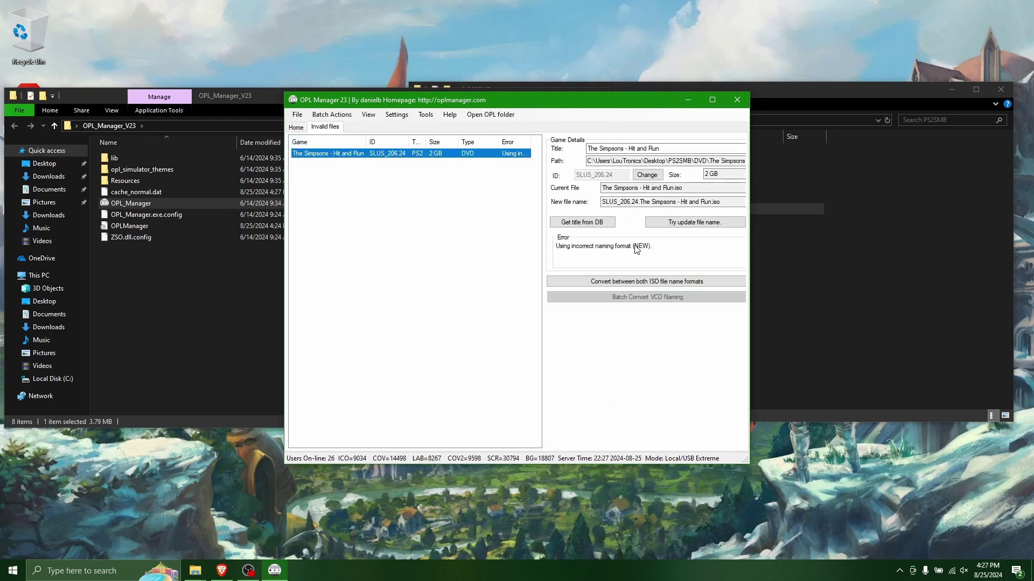
click(591, 223)
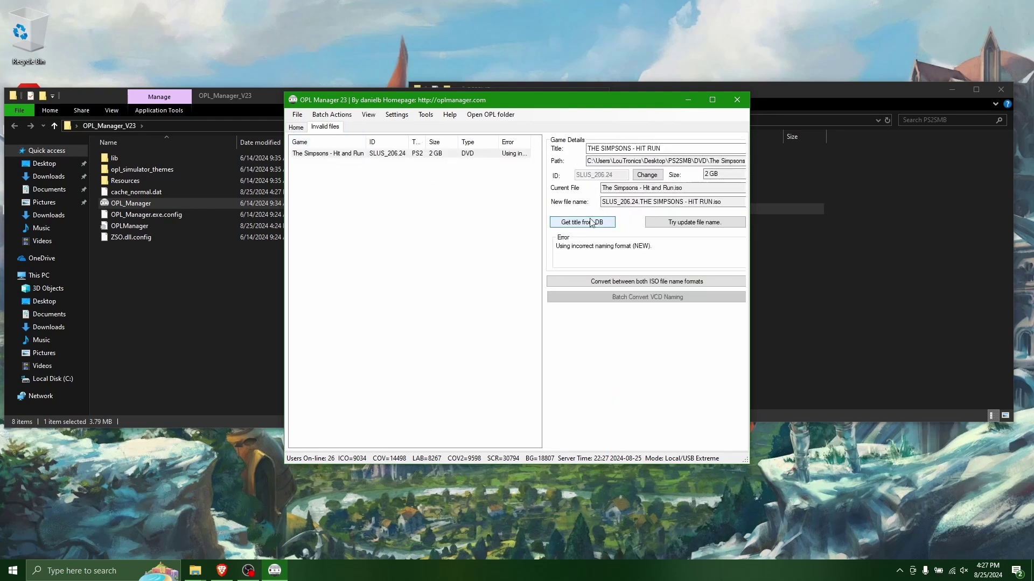
click(673, 222)
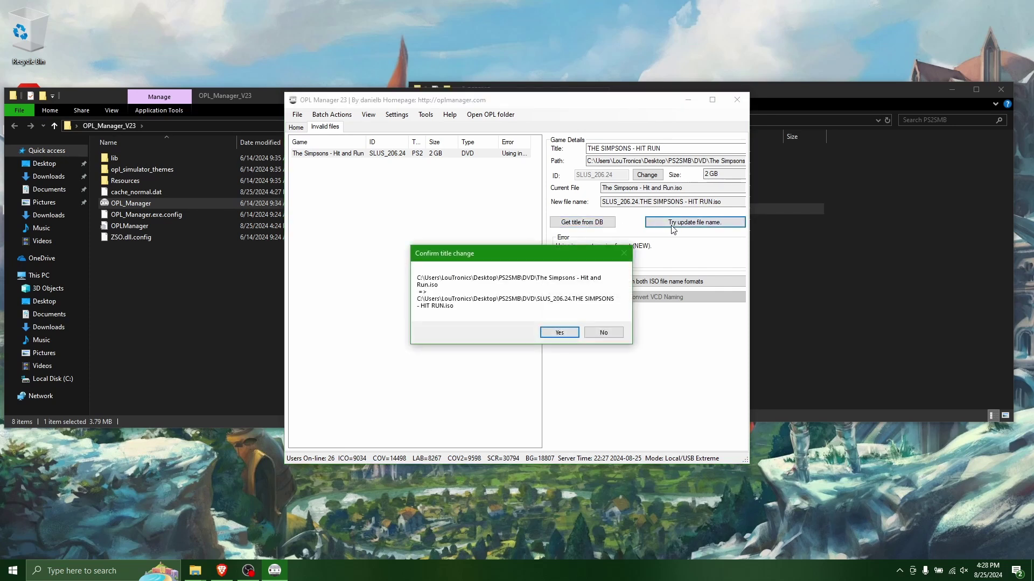
click(560, 332)
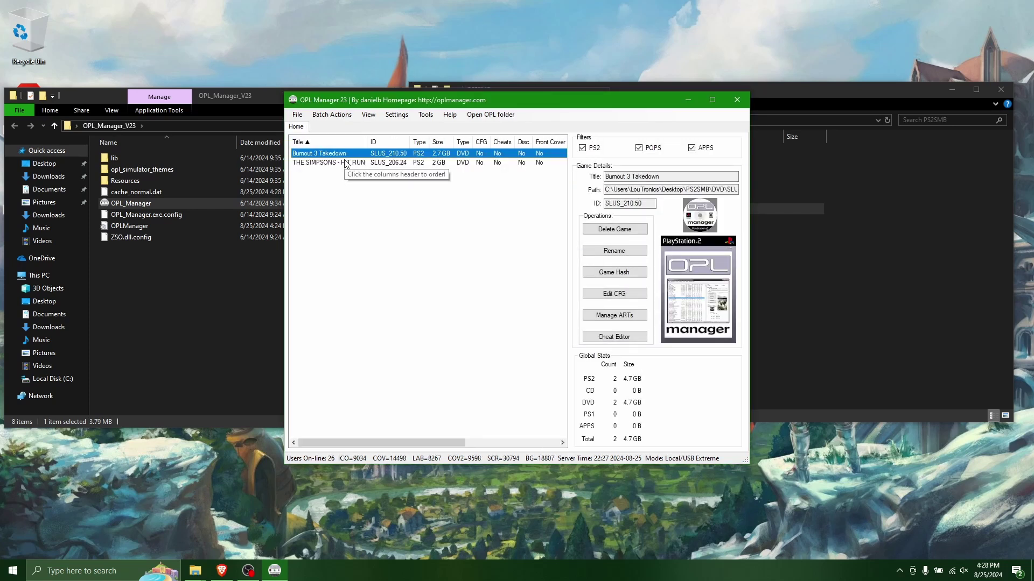
Step: Retitle the game from THE SIMPSONS - HIT RUN to 'The Simpsons - Hit and Run'
click(345, 163)
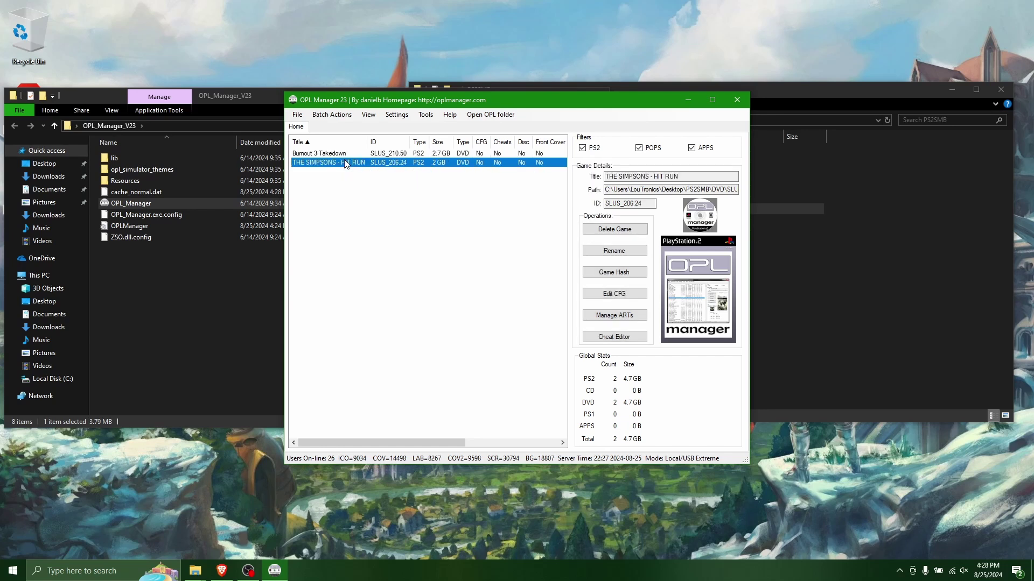
click(611, 254)
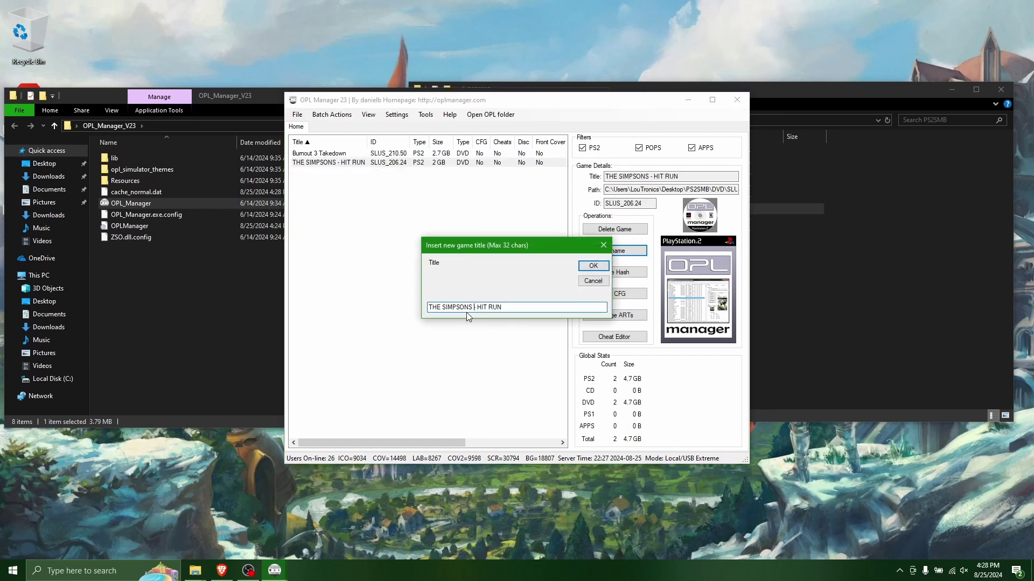
drag(474, 310, 430, 306)
text(The Simpsons)
key(End)
key(BackSpace)
key(BackSpace)
key(BackSpace)
key(BackSpace)
key(BackSpace)
key(BackSpace)
key(BackSpace)
text(Hit and Run)
key(Return)
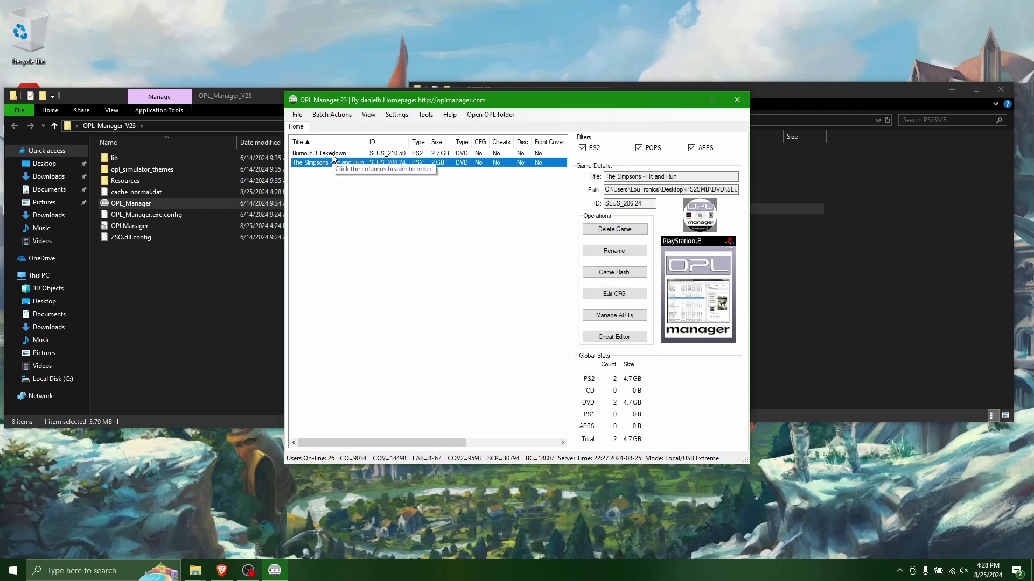
click(335, 115)
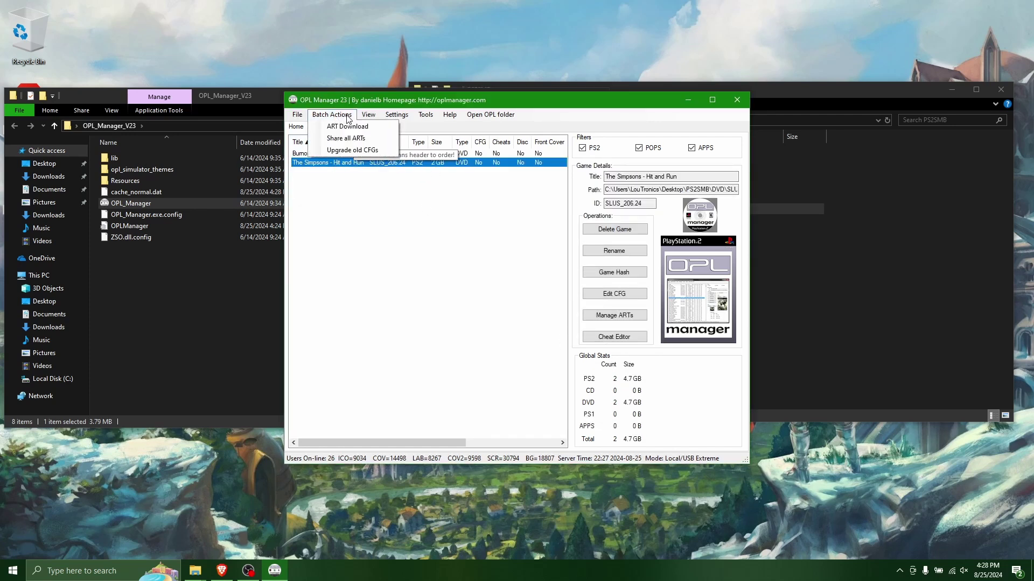
Step: Run the batch ART Download for both games, including logos, random backgrounds and random screenshots
click(354, 126)
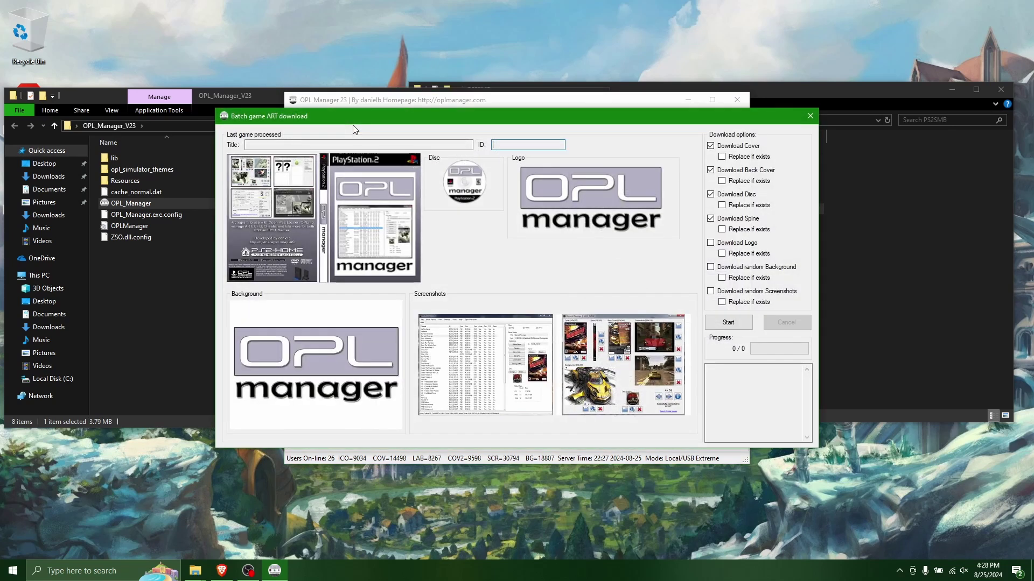
click(710, 243)
click(710, 267)
click(711, 292)
click(725, 323)
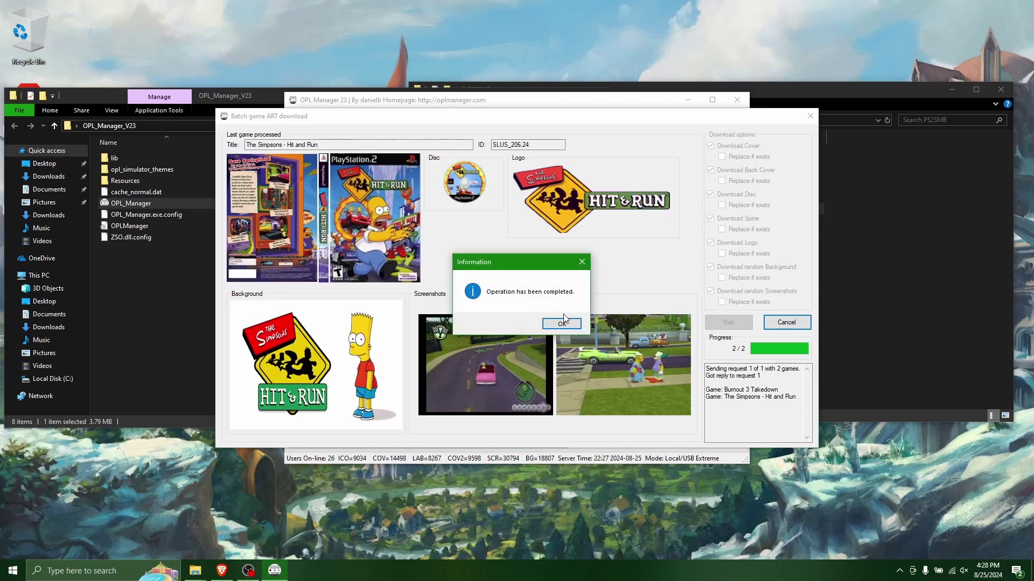
click(562, 322)
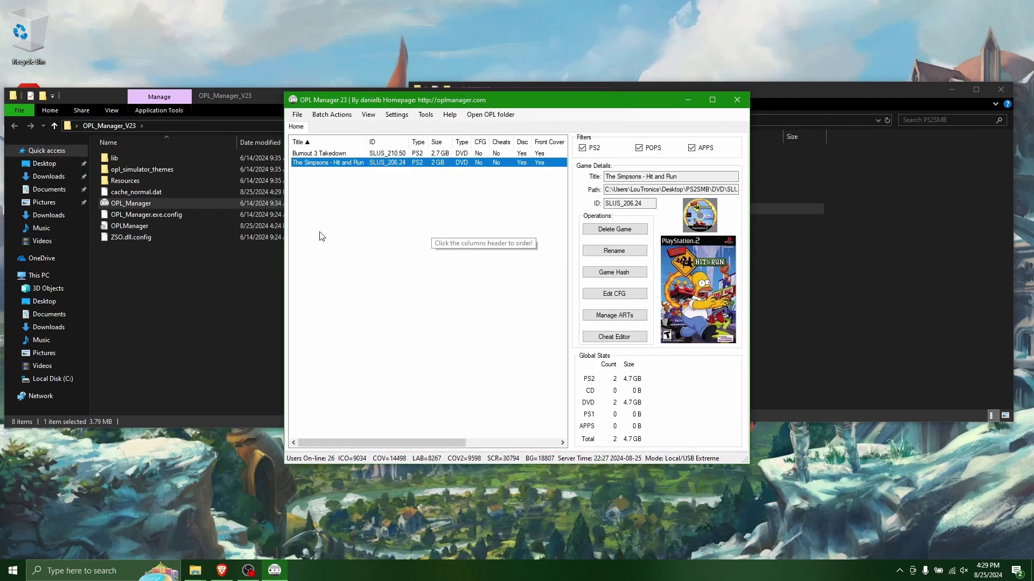
Step: Check the downloaded art images in PS2SMB's ART folder, then close the Explorer windows
click(808, 276)
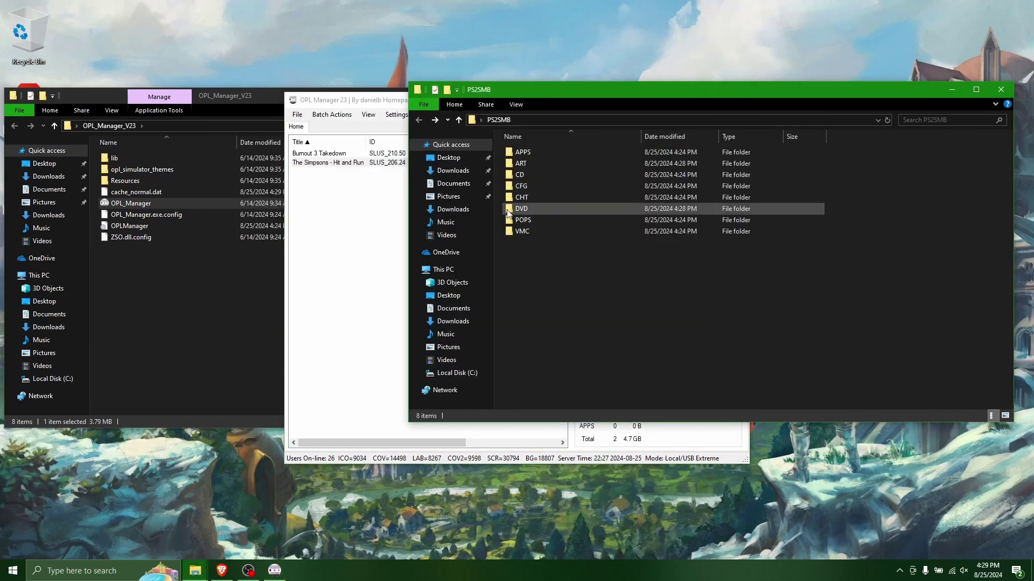
double_click(538, 166)
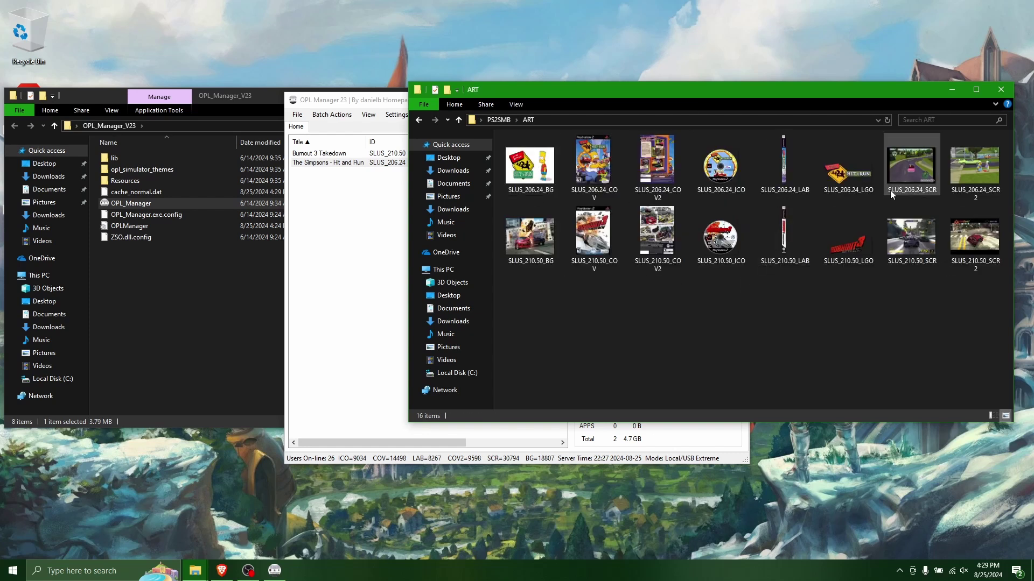
key(alt+Left)
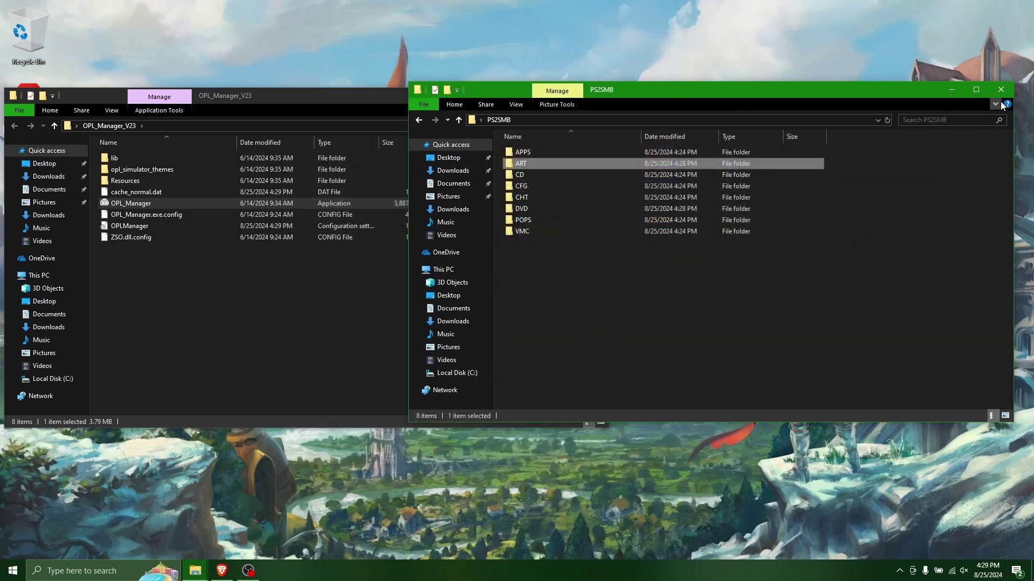
click(1001, 95)
Step: Open the advanced sharing settings via Network & Internet settings and the Network and Sharing Center
right_click(954, 574)
click(943, 557)
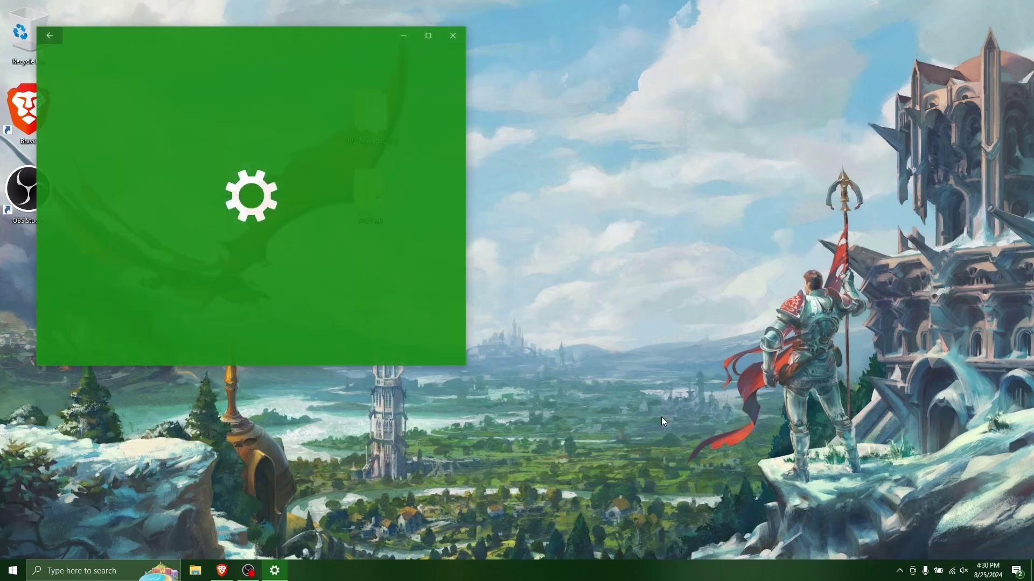
drag(467, 370, 718, 500)
drag(512, 37, 632, 42)
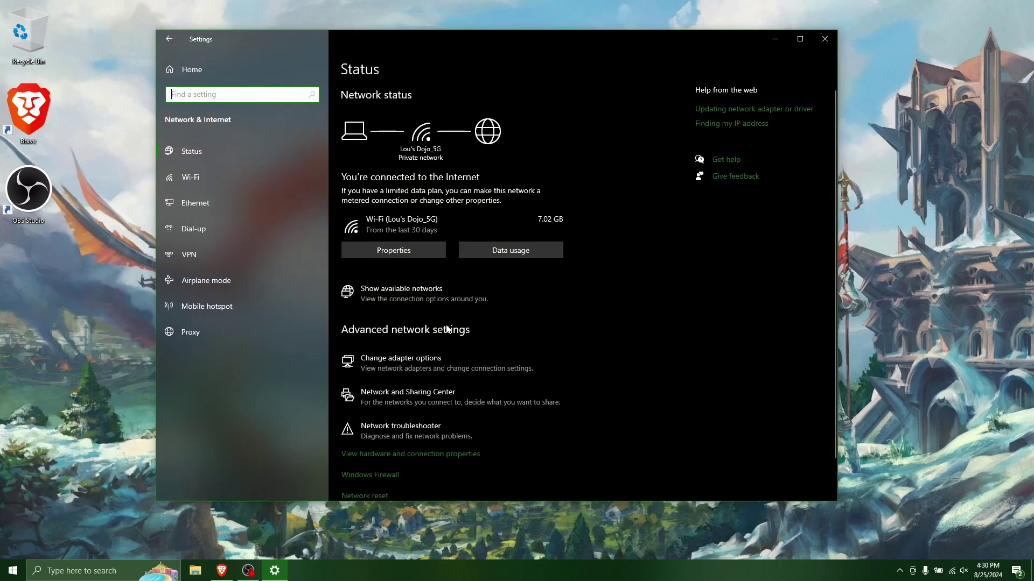
click(425, 395)
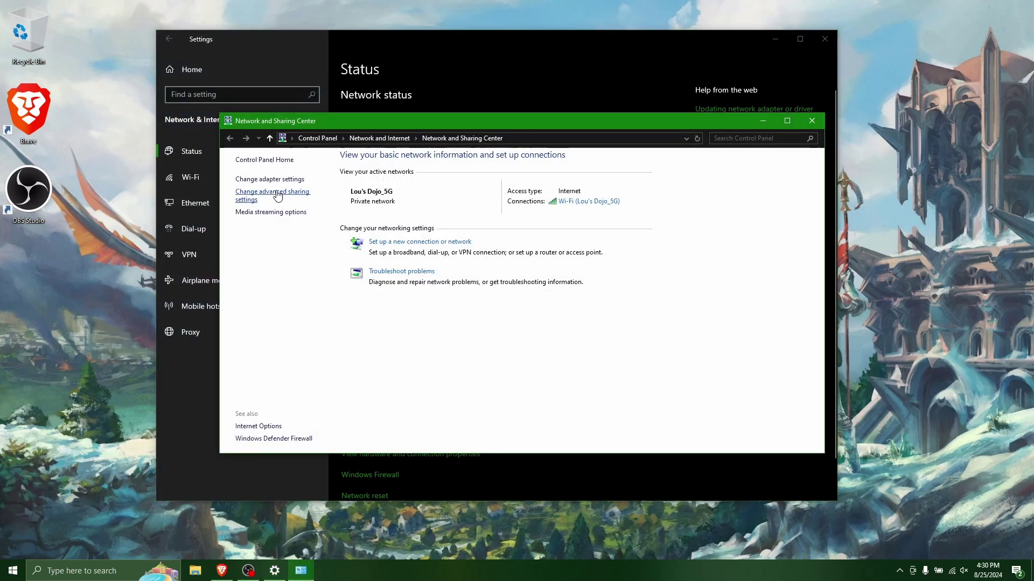
click(277, 196)
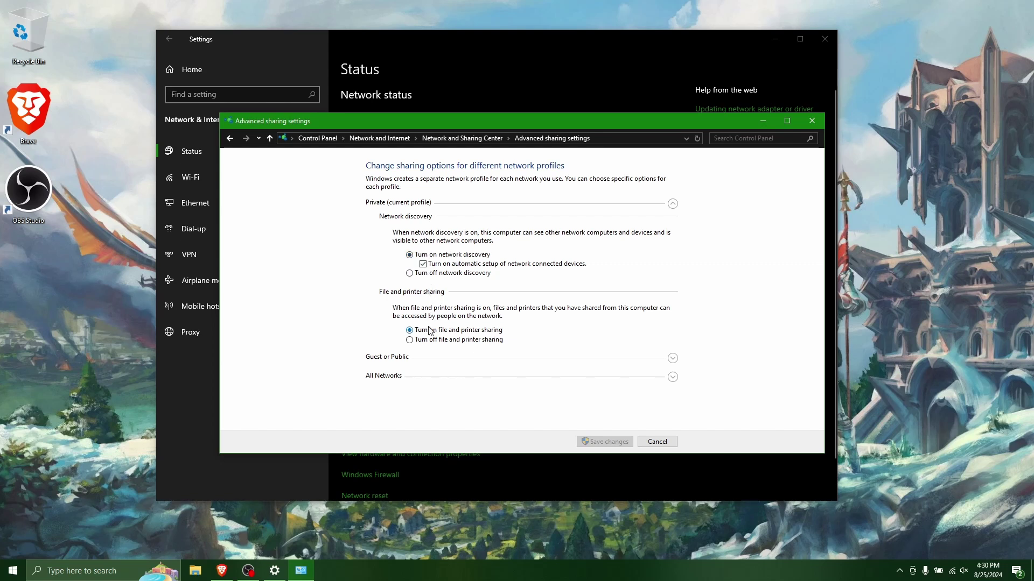
Step: Turn on network discovery for Guest or Public networks and review the All Networks options
click(672, 358)
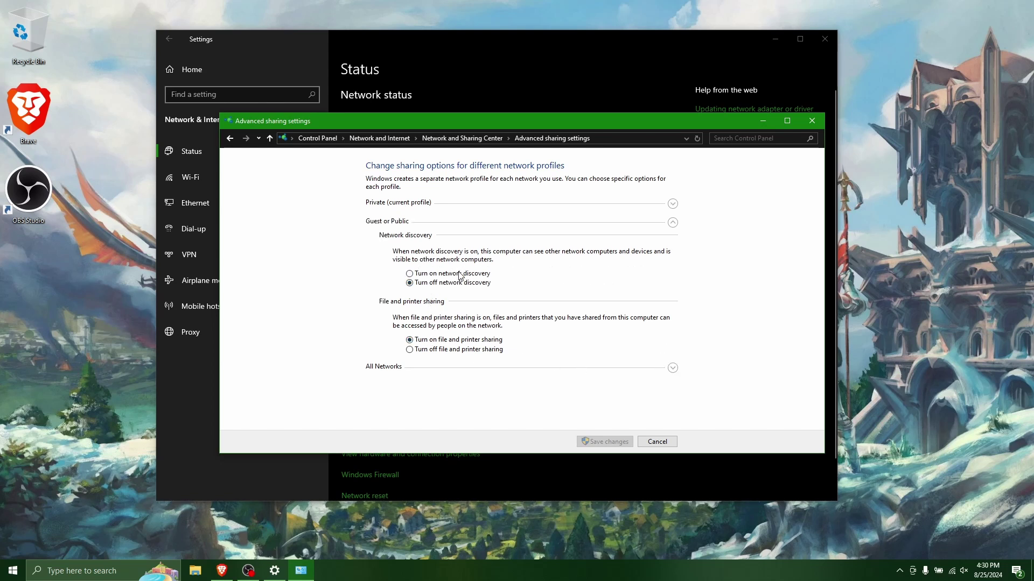
click(437, 274)
click(672, 369)
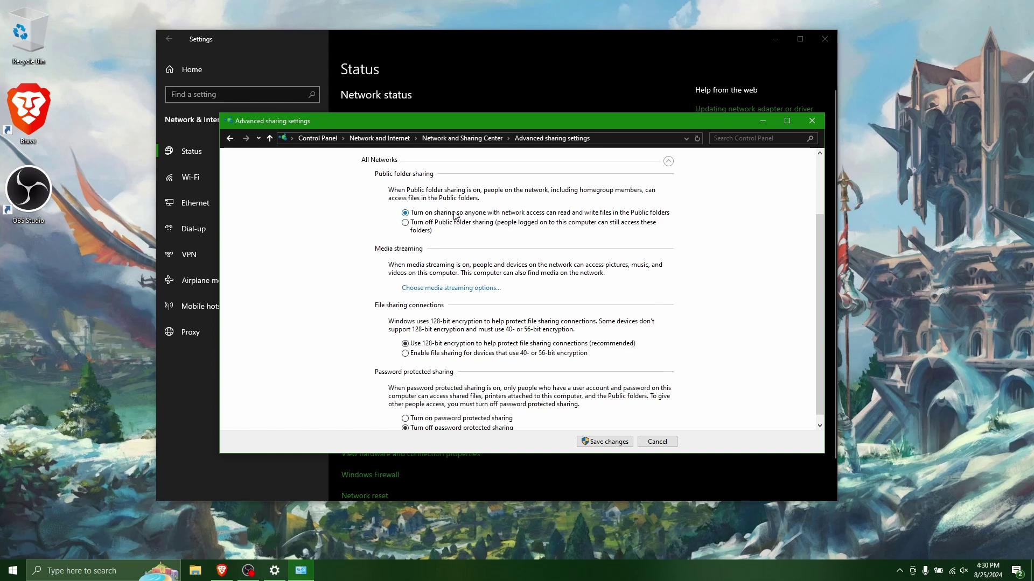
scroll(467, 351, down, 1)
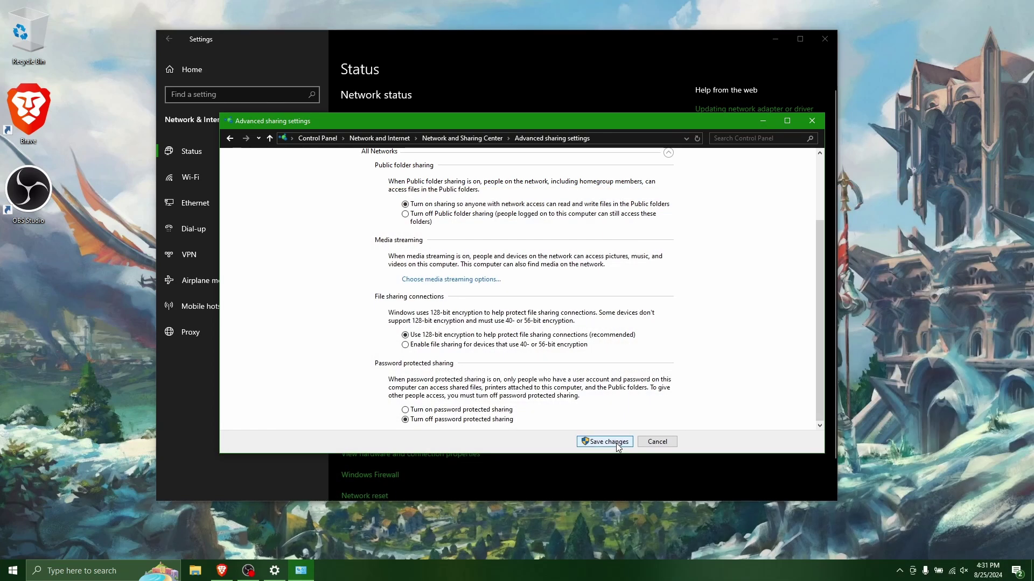
Step: Save the advanced sharing settings changes
click(618, 446)
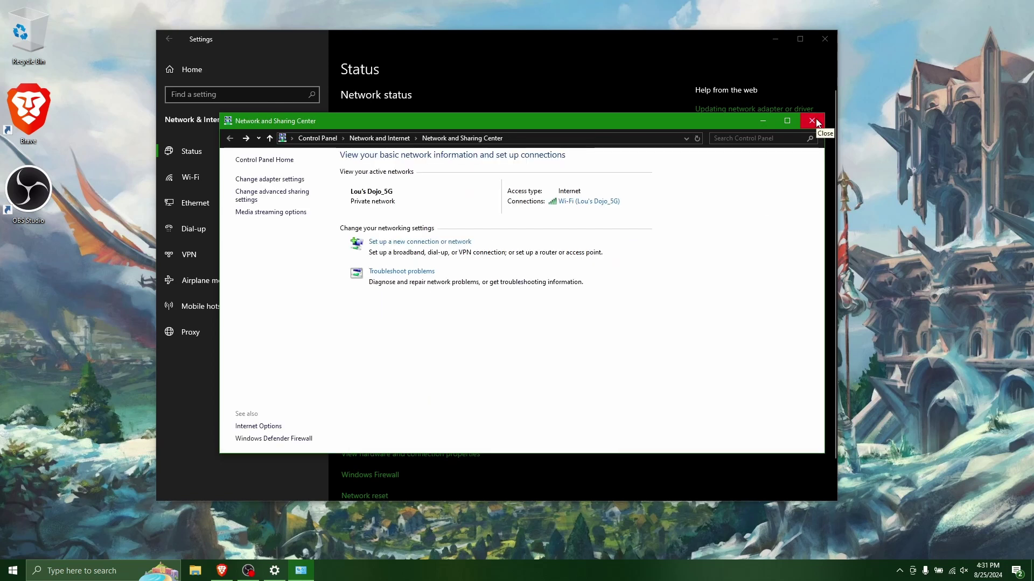
Step: Minimize the network windows and open Advanced Sharing in the PS2SMB folder's properties
click(776, 39)
click(762, 121)
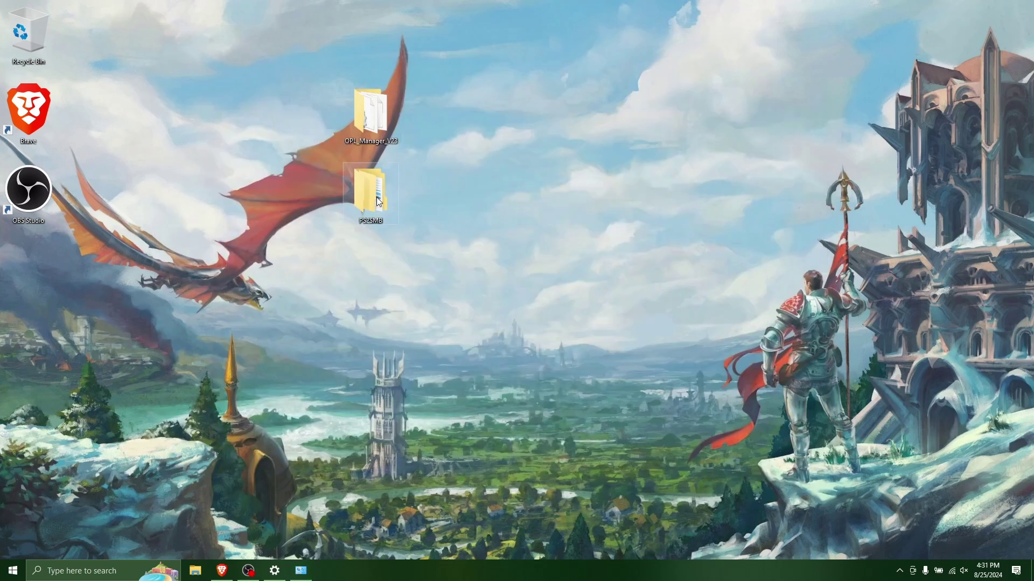
right_click(373, 200)
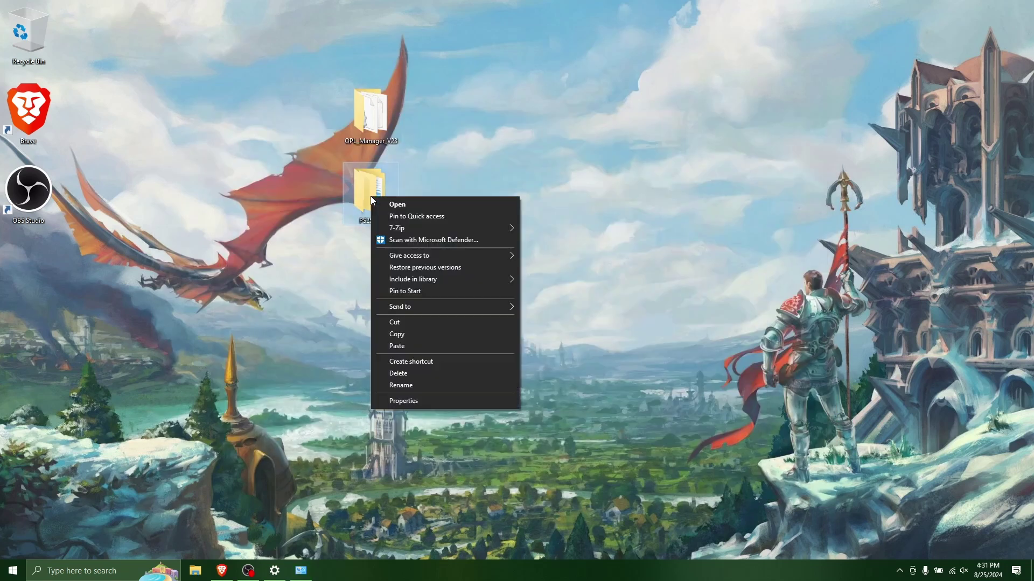
click(404, 401)
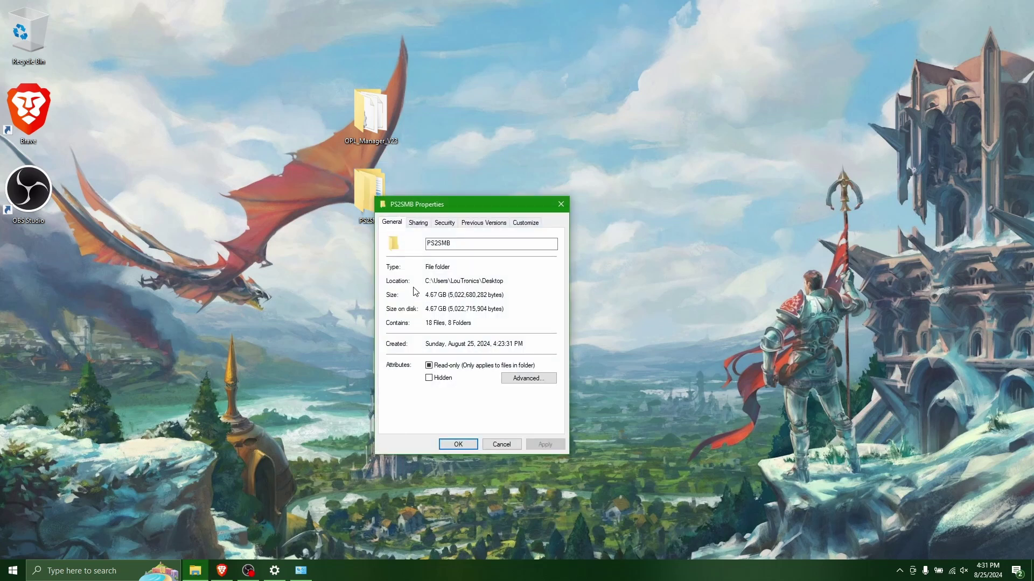
click(420, 223)
click(416, 353)
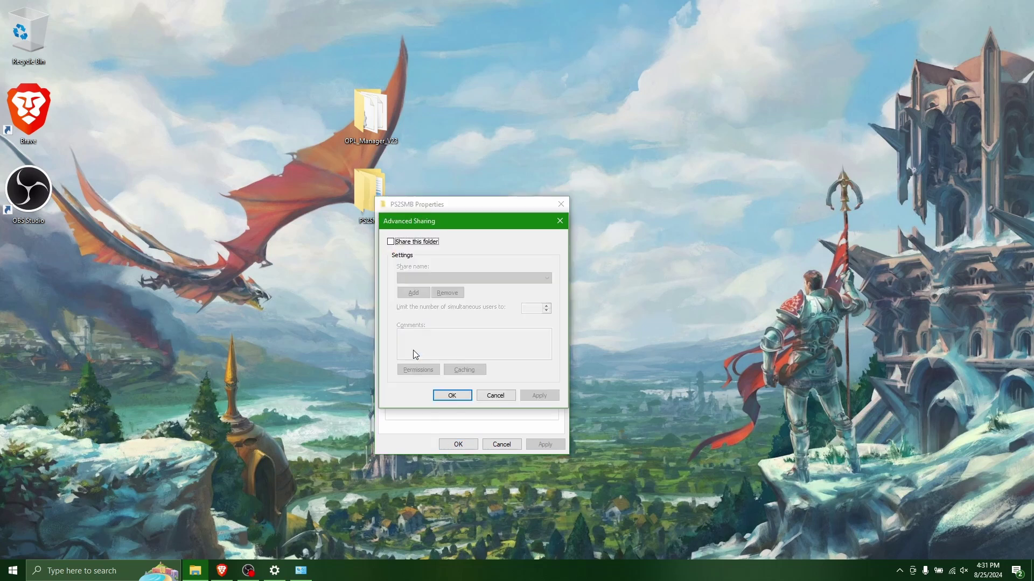
Step: Share the PS2SMB folder with Everyone given Full Control and apply the settings
click(391, 243)
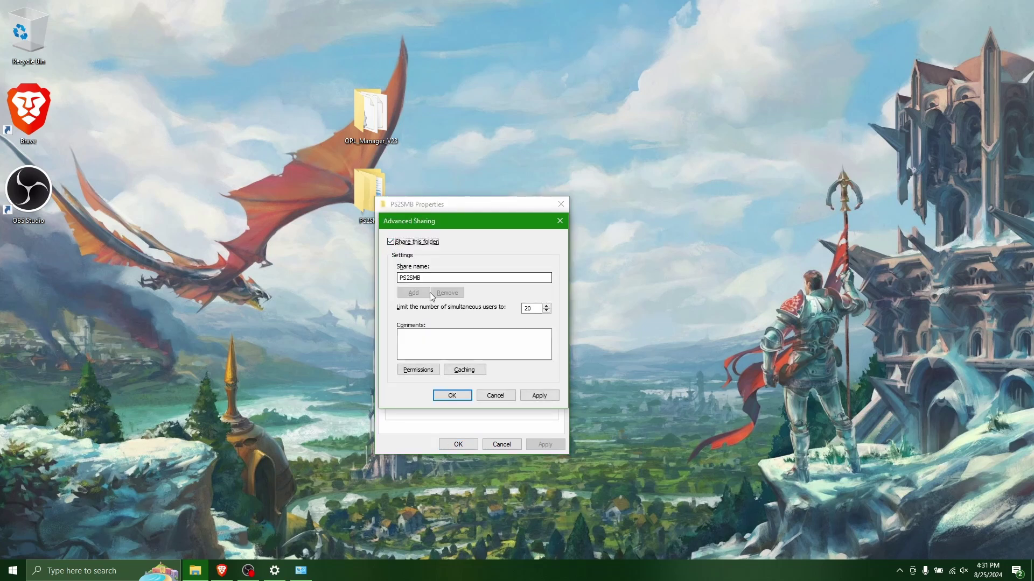
click(420, 370)
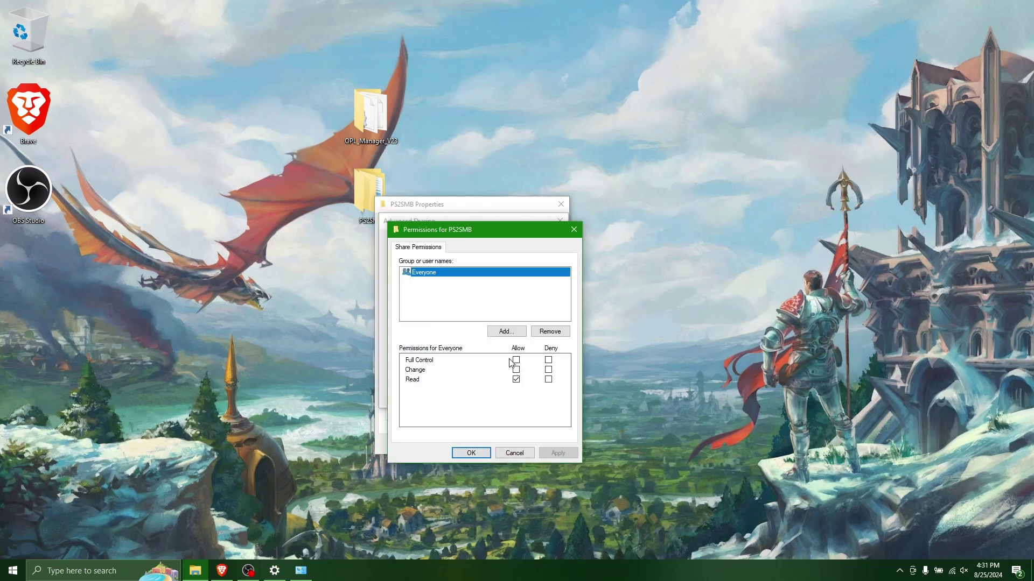
click(516, 360)
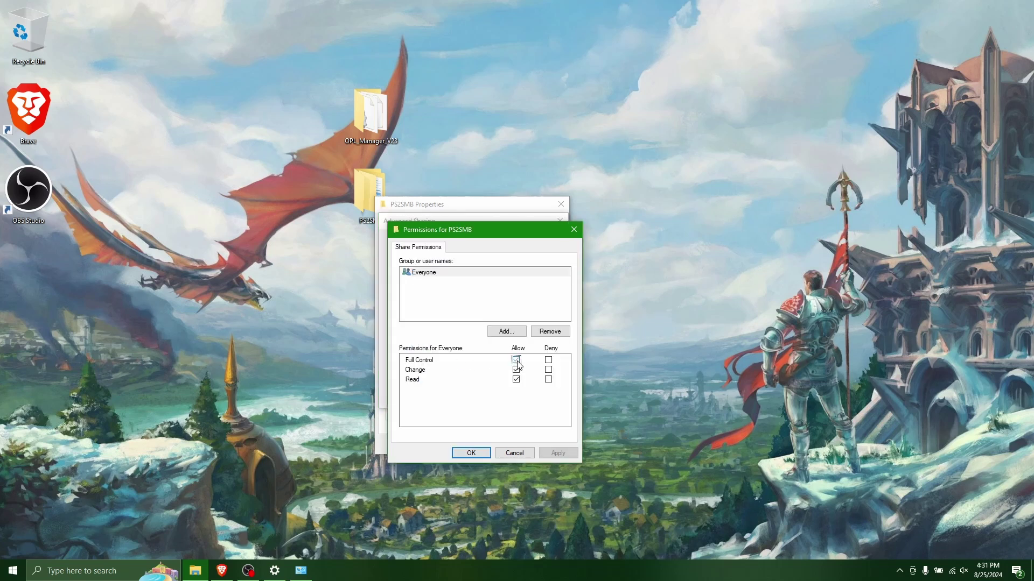
click(471, 453)
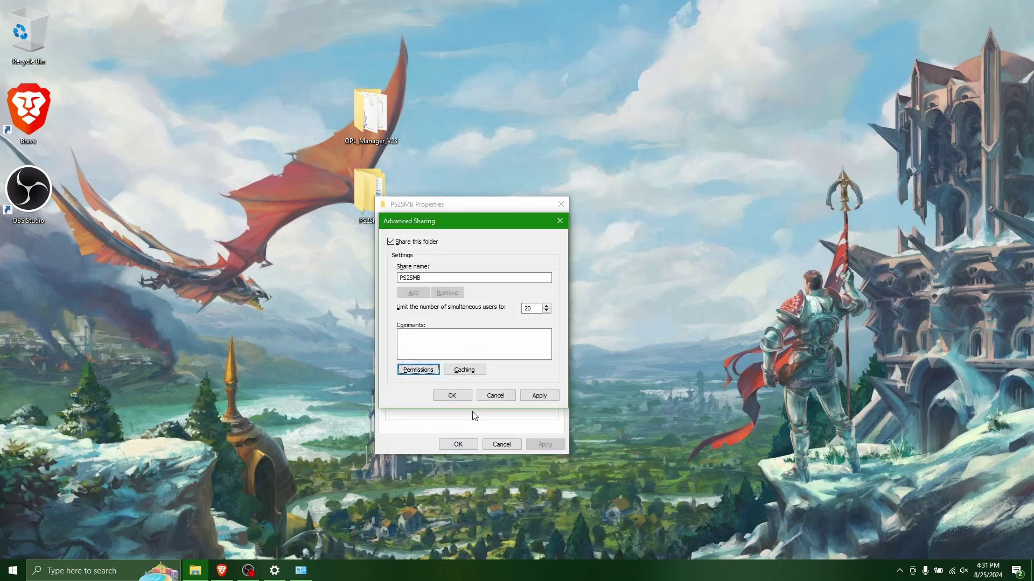
click(538, 397)
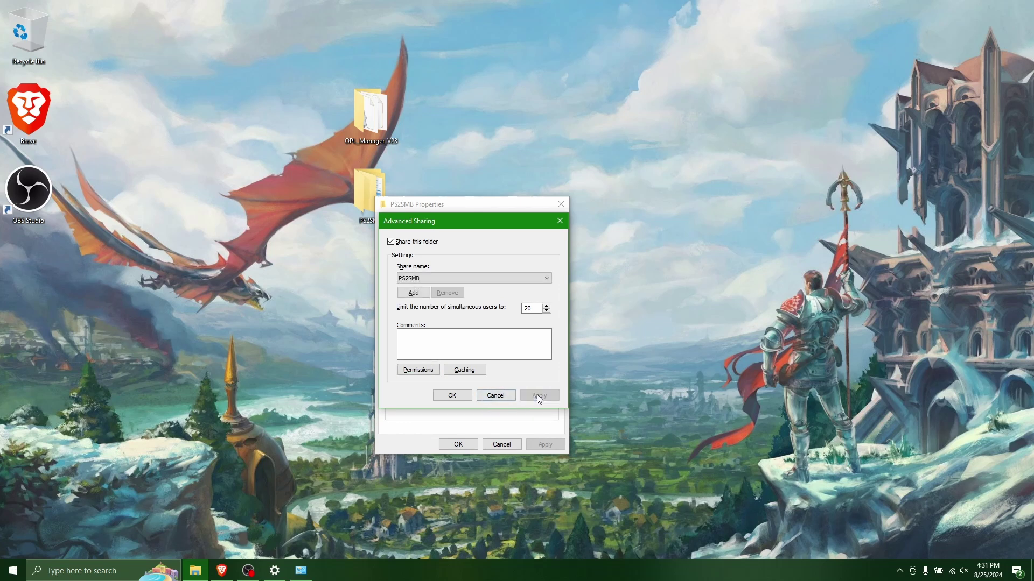
click(452, 396)
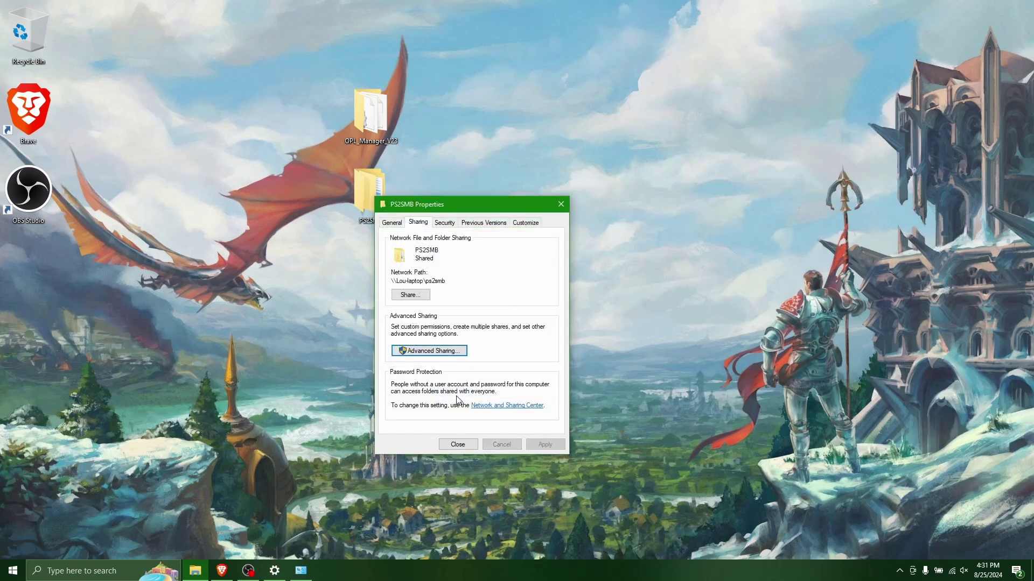
Step: Add the Everyone group to the PS2SMB folder's security permissions
click(444, 223)
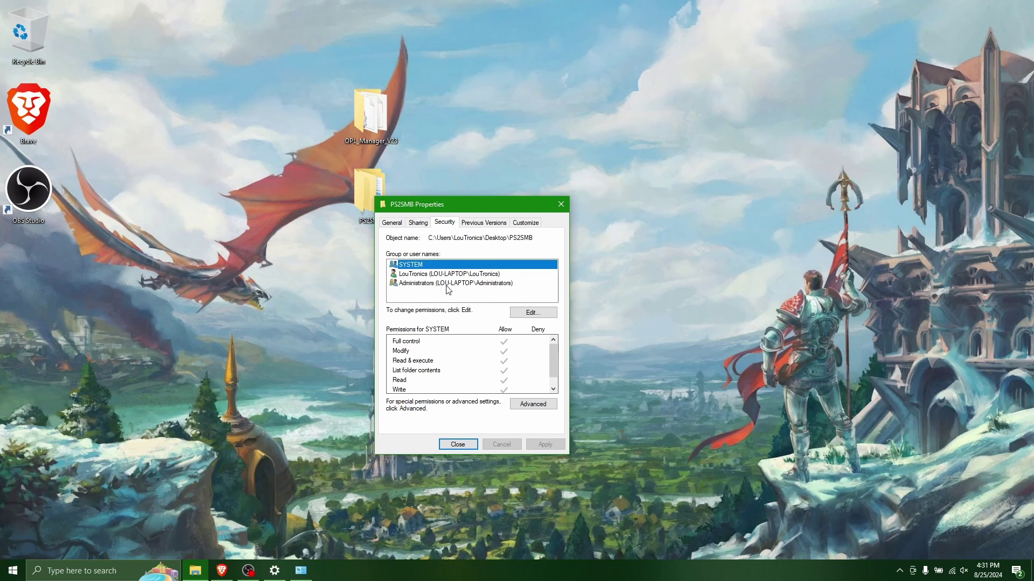
click(515, 315)
click(511, 367)
text(Everyone)
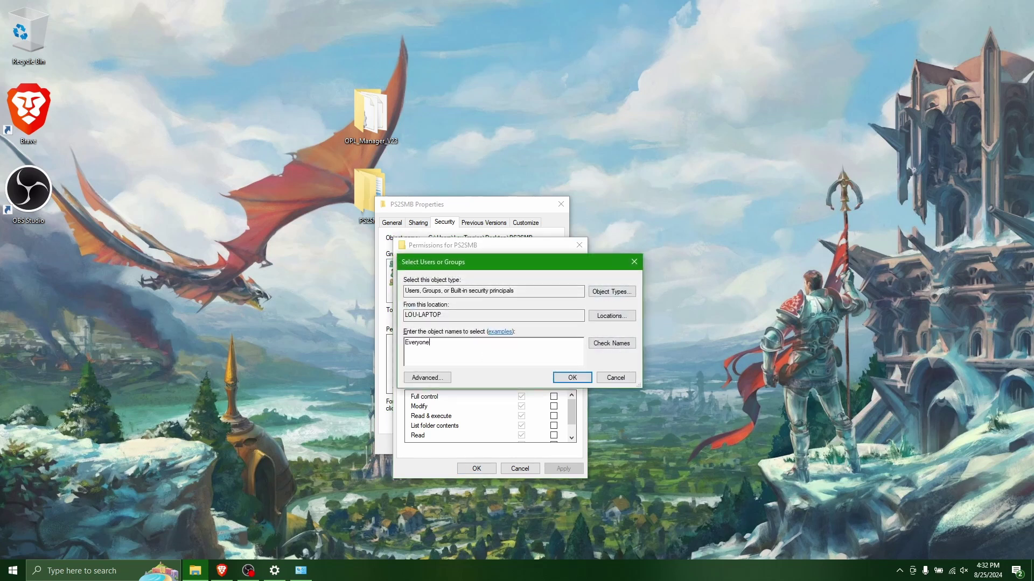
click(605, 347)
click(570, 378)
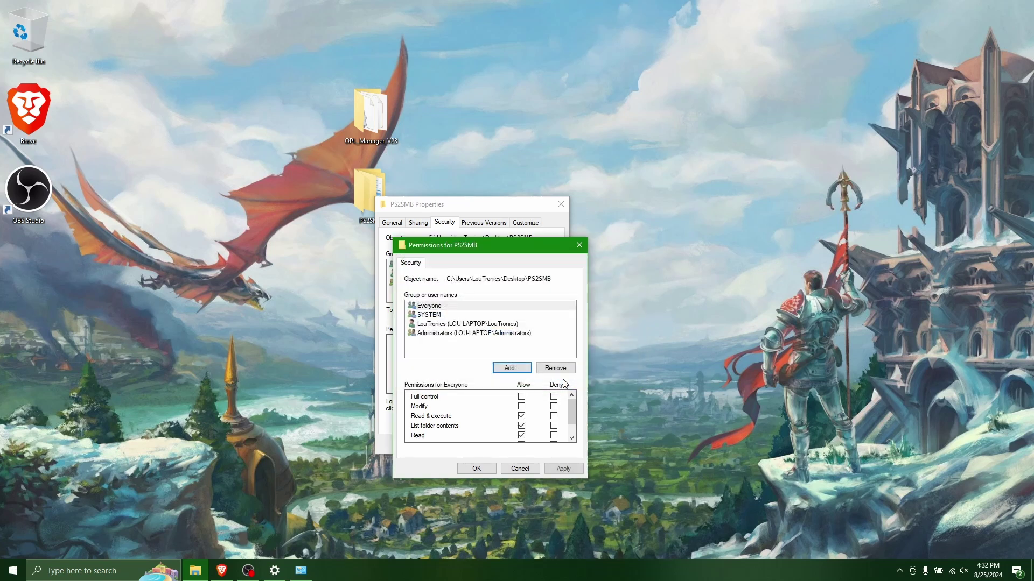
Step: Allow Everyone Full control, verify the permission, and close the Properties window
click(522, 397)
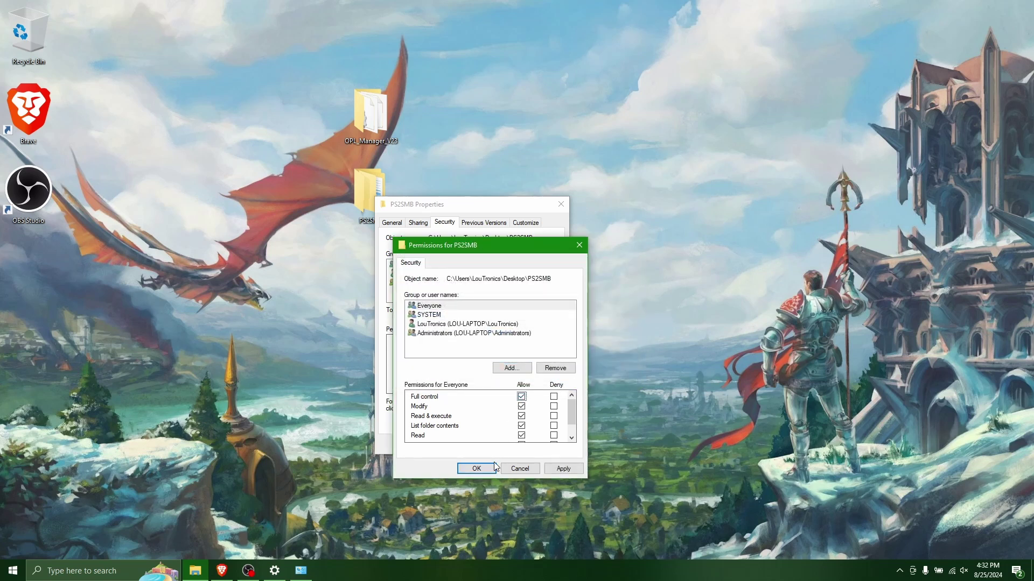
click(477, 469)
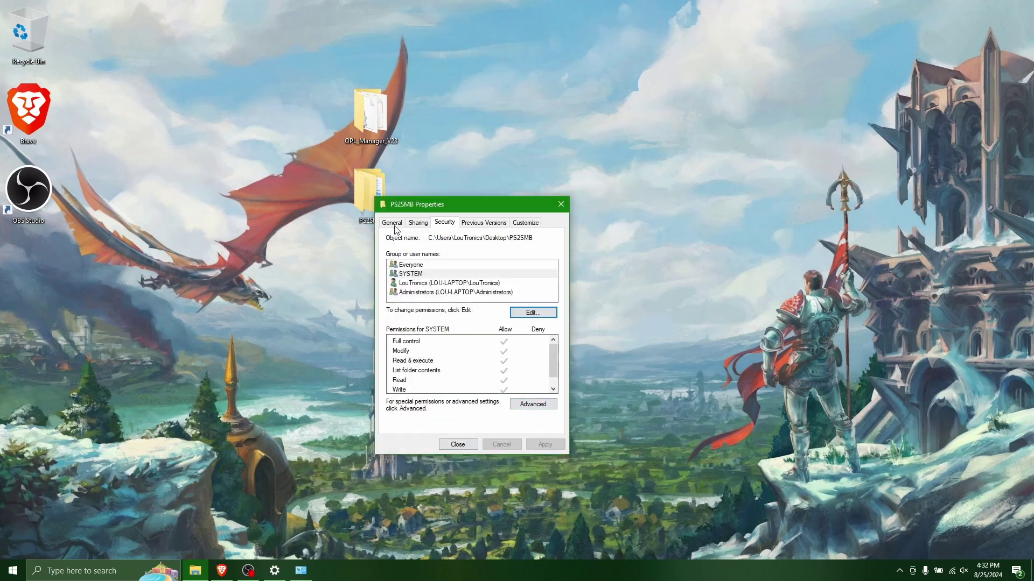
click(420, 266)
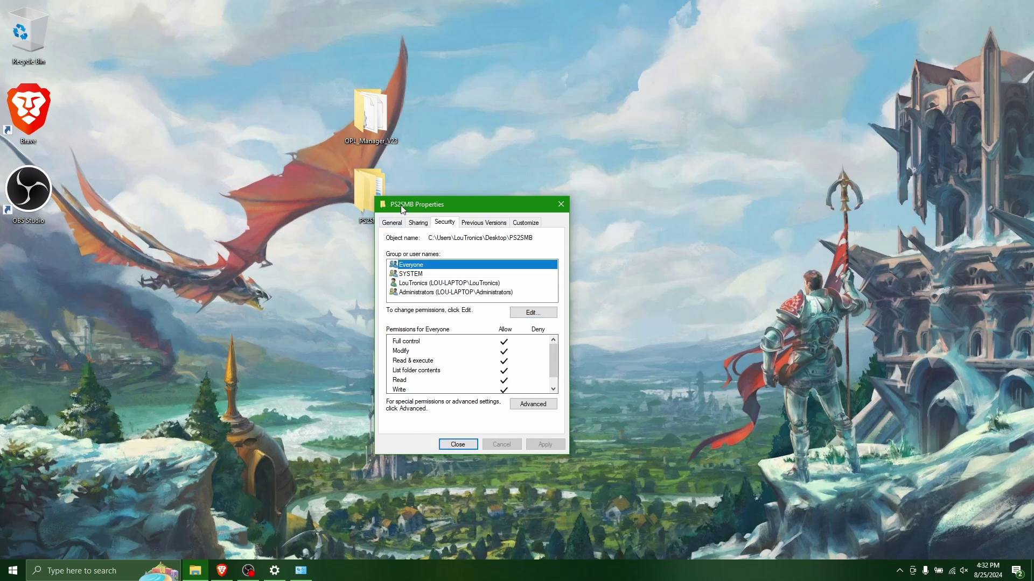
key(Escape)
Step: Go from Network & Internet status to the adapter list and select the Ethernet adapter
mouse_move(308, 576)
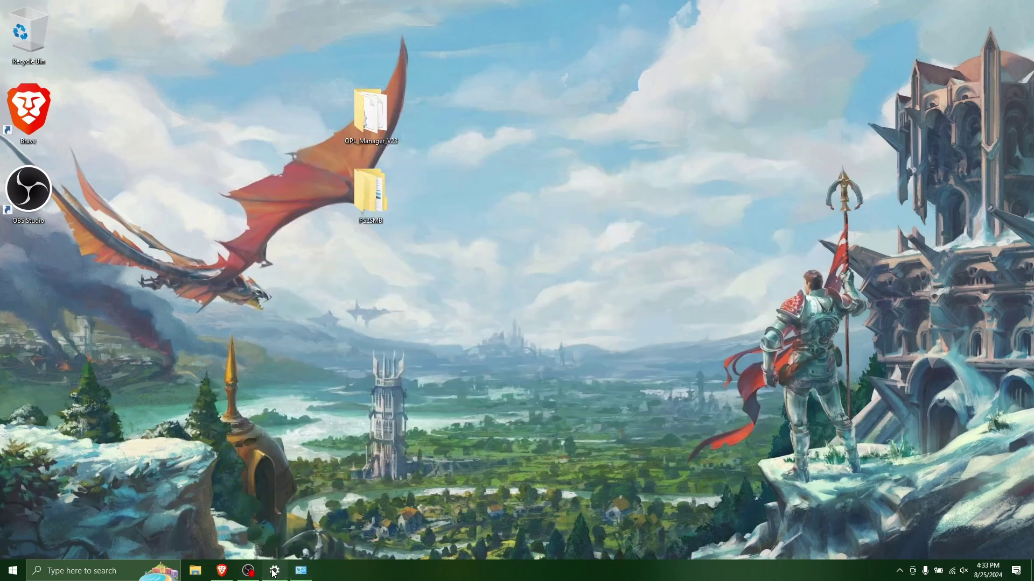
click(273, 573)
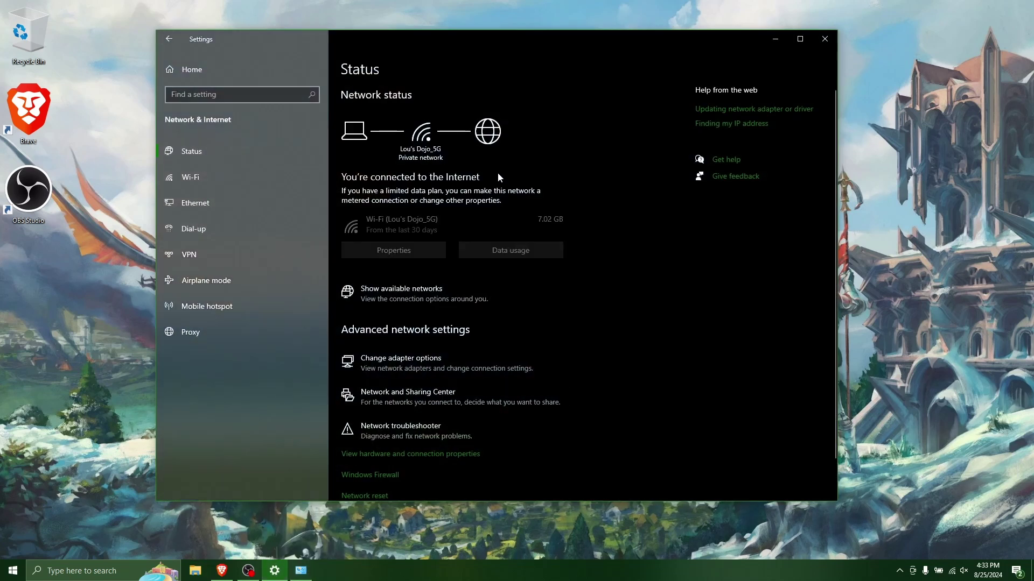
drag(529, 42, 518, 40)
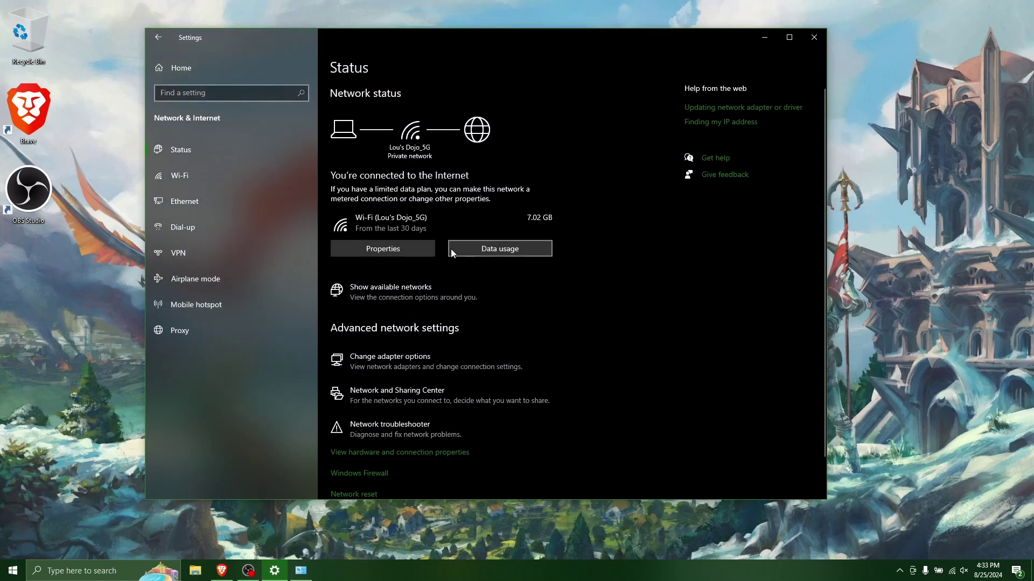
click(406, 366)
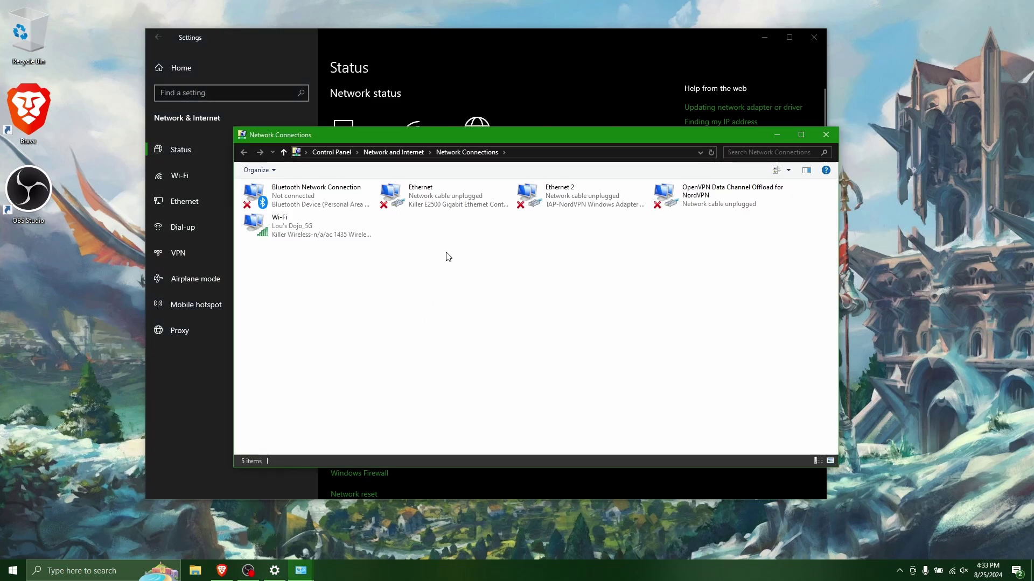
click(451, 209)
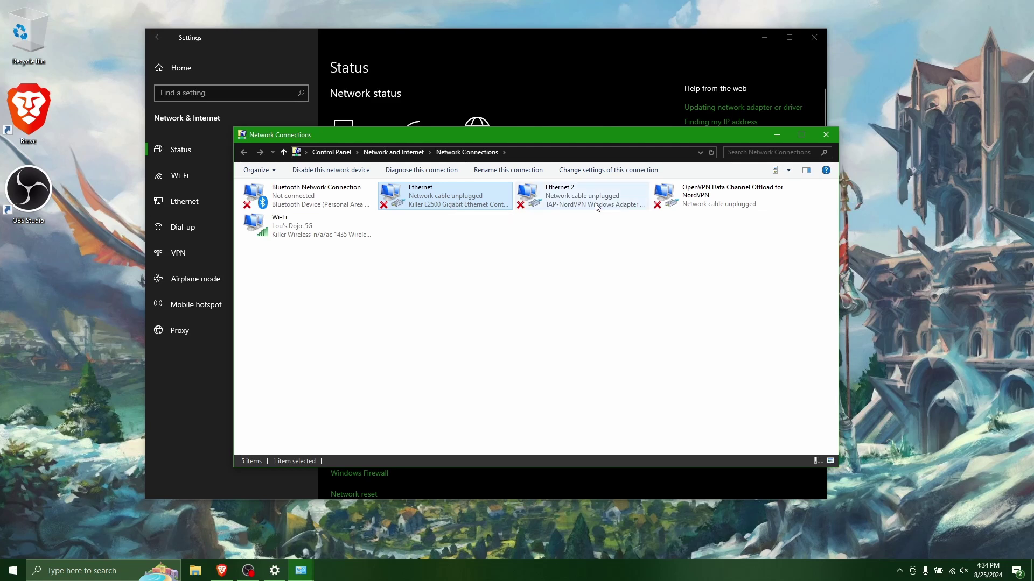
Step: Give the Ethernet adapter's IPv4 static IP 192.168.2.1 with subnet mask 255.255.255.0
right_click(428, 196)
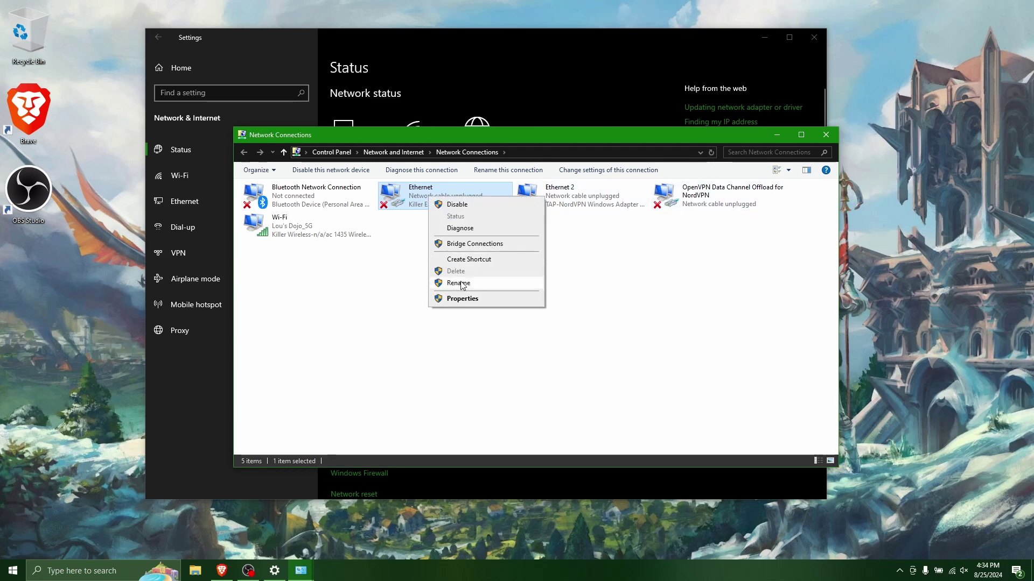
click(466, 301)
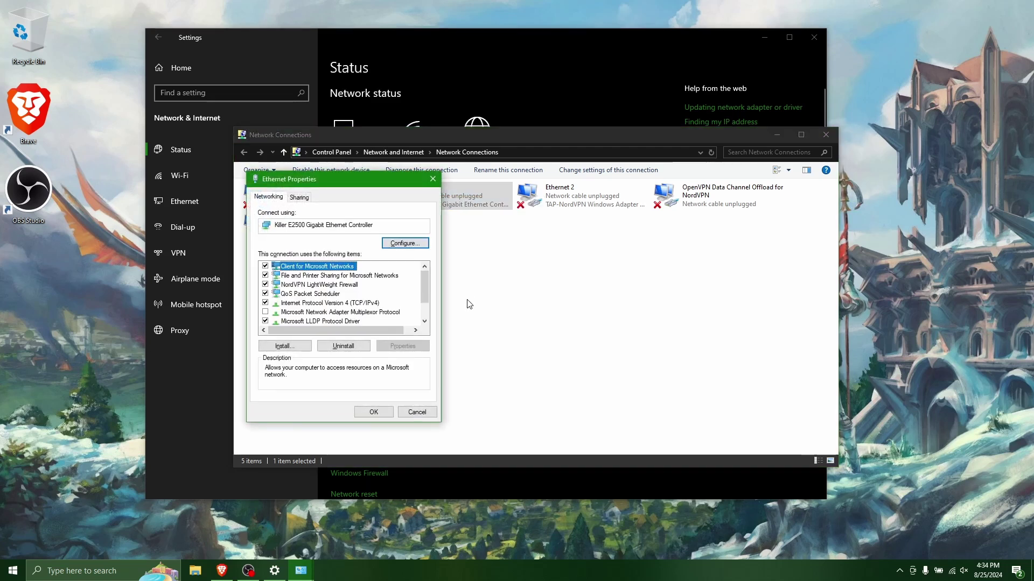
click(304, 305)
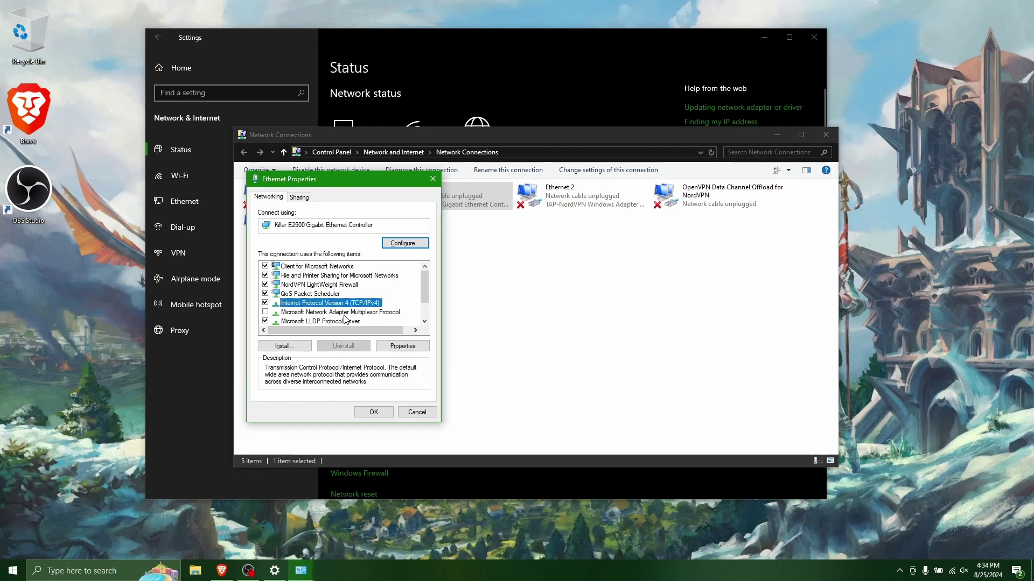
click(396, 349)
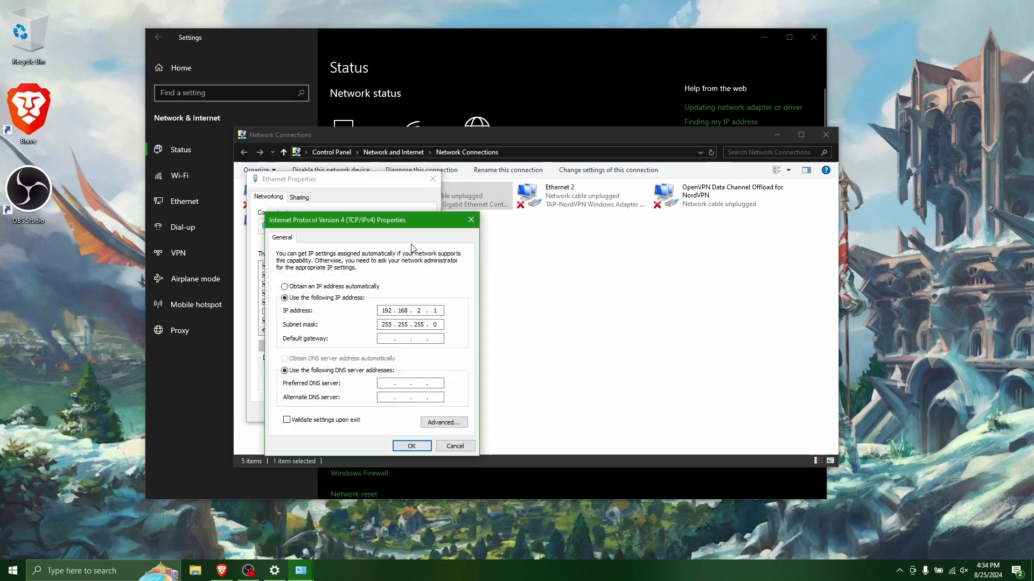
drag(414, 219, 395, 190)
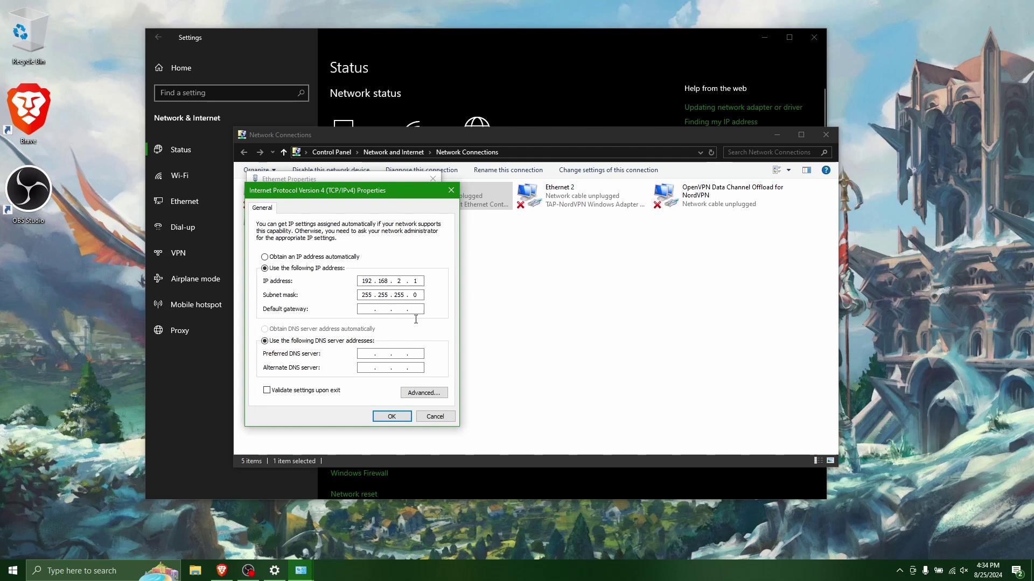
Step: Confirm the static IPv4 settings and close the Ethernet Properties dialog
click(392, 417)
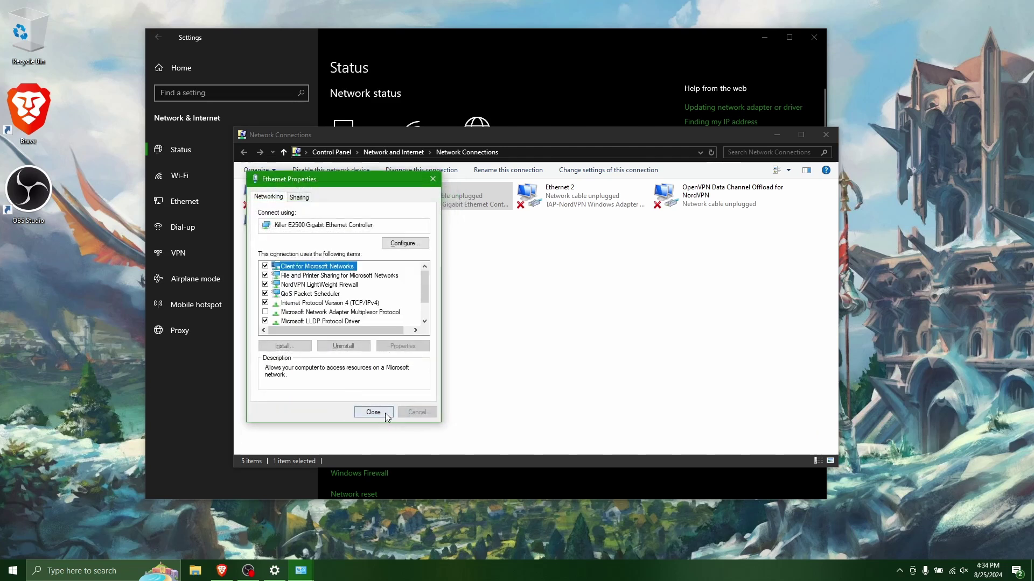
click(377, 413)
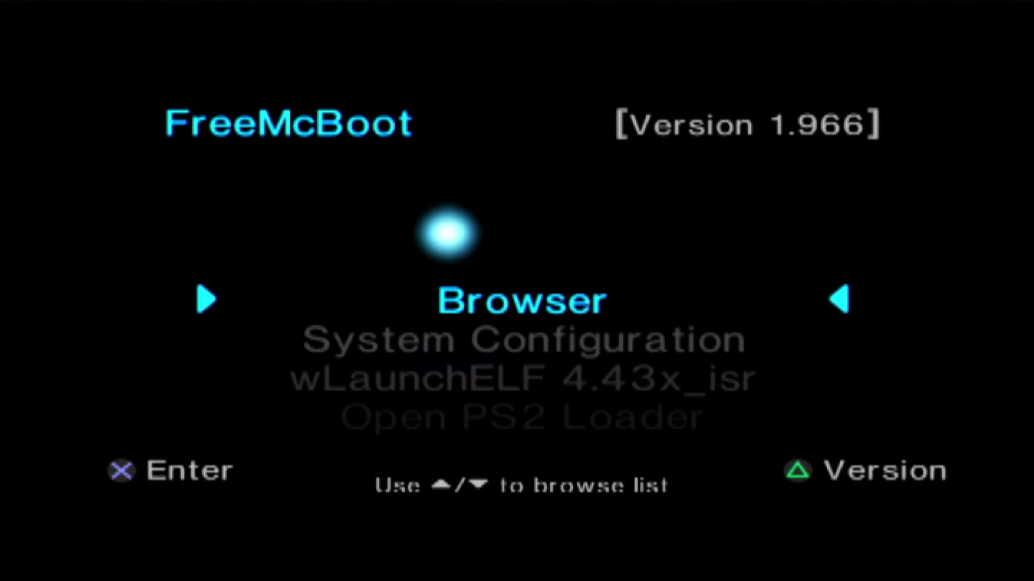
Step: Launch Open PS2 Loader and open its Network Settings page from the Settings menu
key(Down)
key(Down)
key(Down)
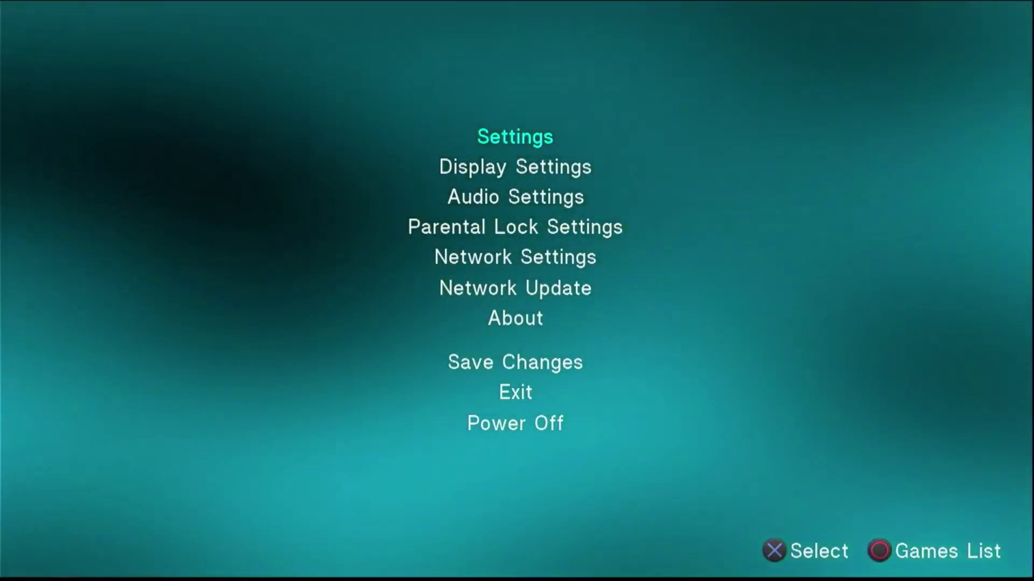
key(Down)
key(Down)
key(Down)
key(Down)
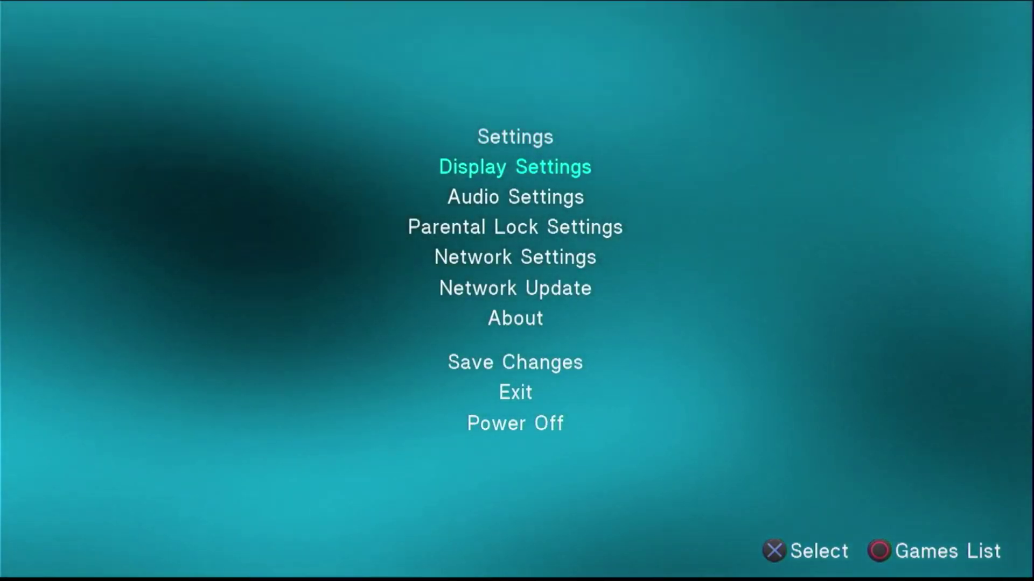
key(Return)
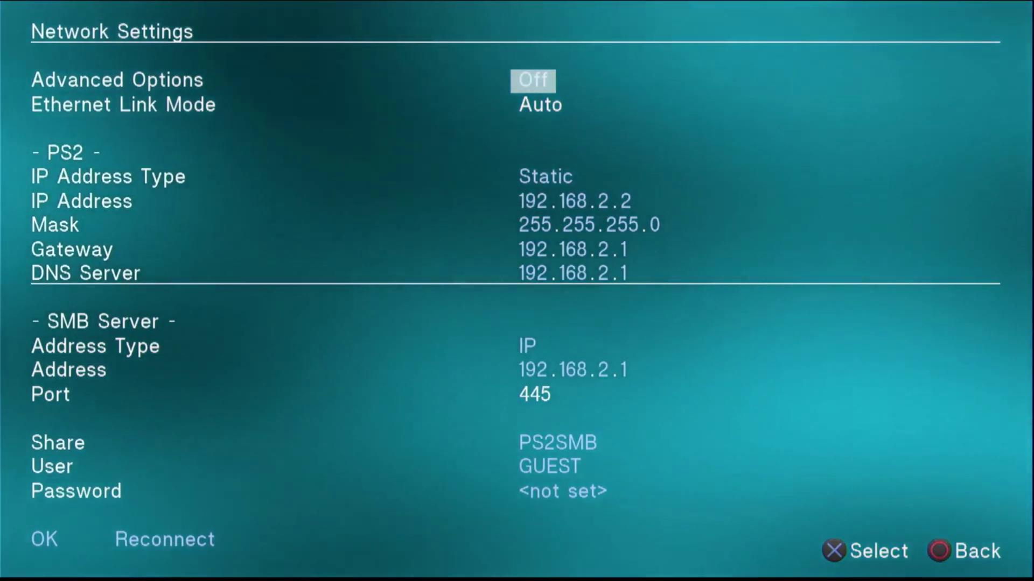
Step: Check the PS2's static IP 192.168.2.2 and mask 255.255.255.0 octet by octet
key(Down)
key(Down)
key(Up)
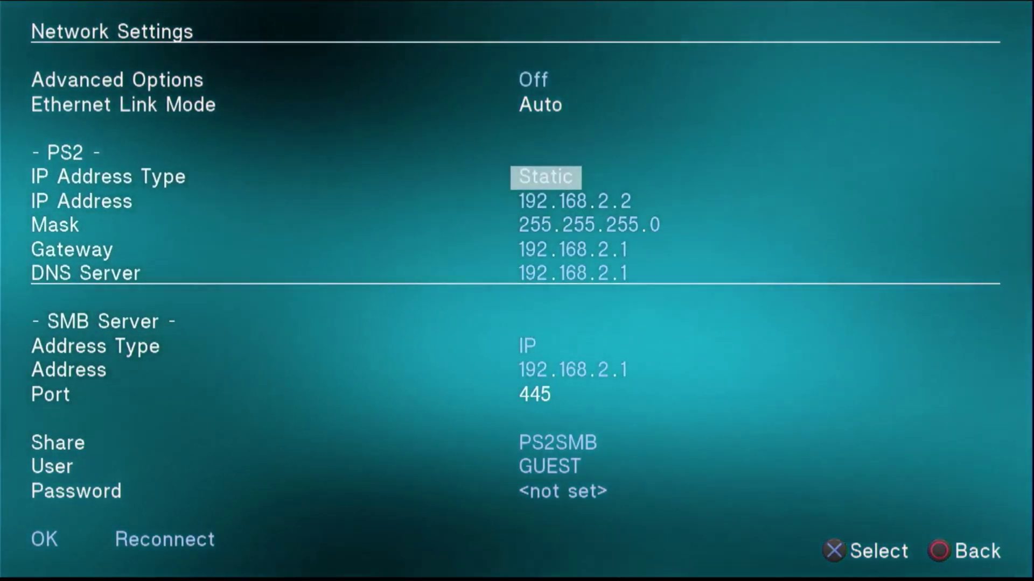
key(Down)
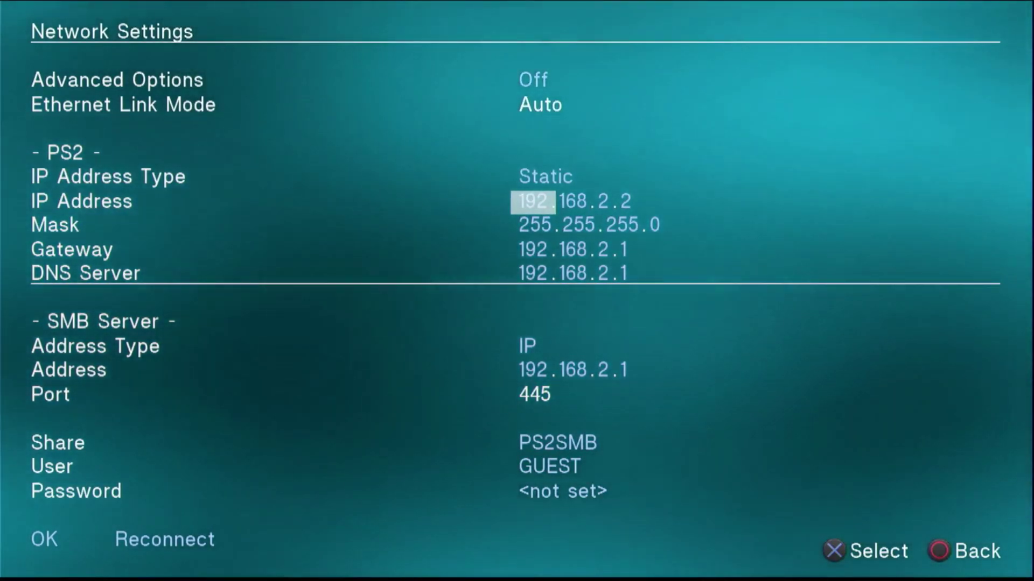
key(Right)
key(Right)
key(Right)
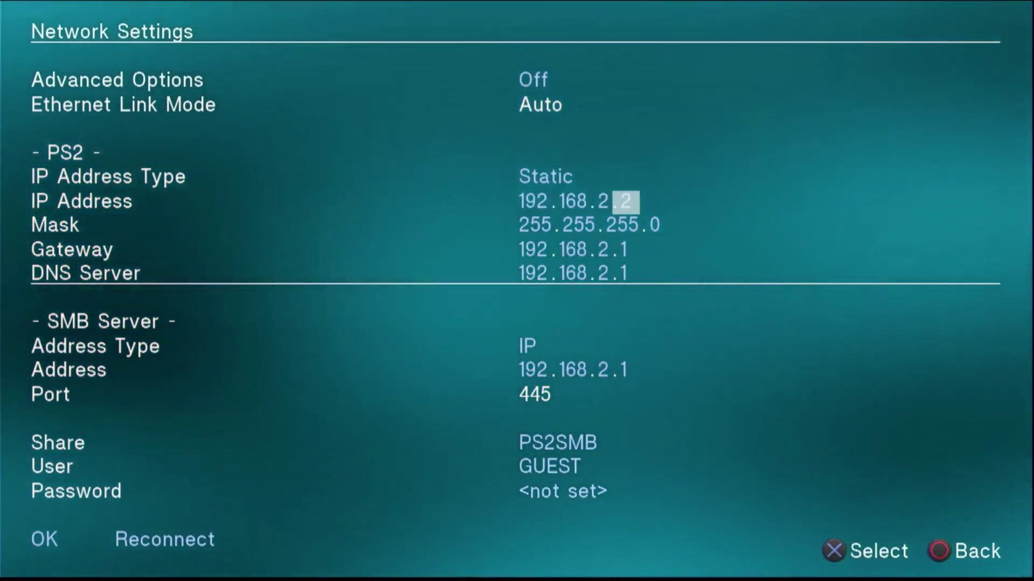
key(Down)
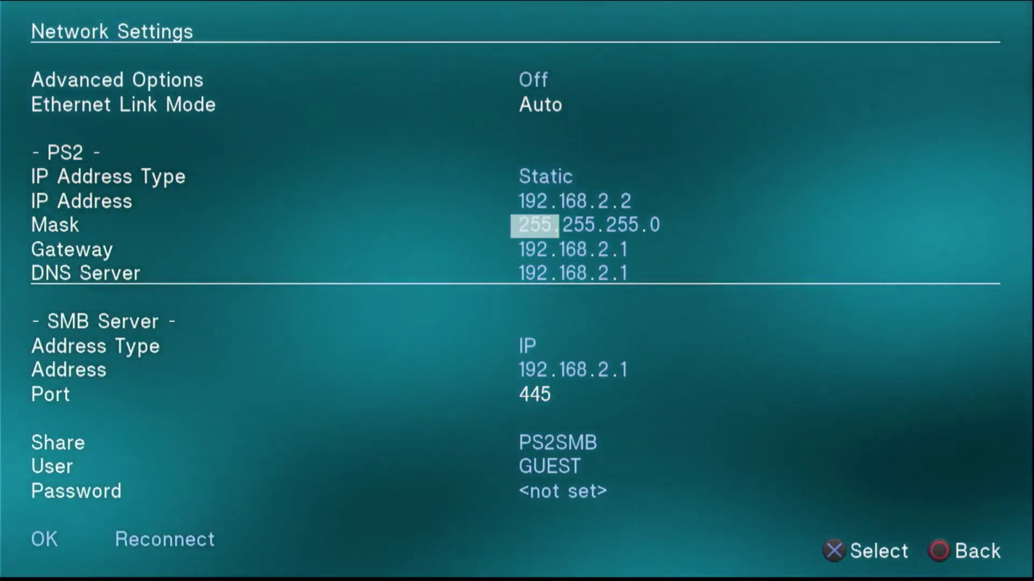
key(Right)
key(Right)
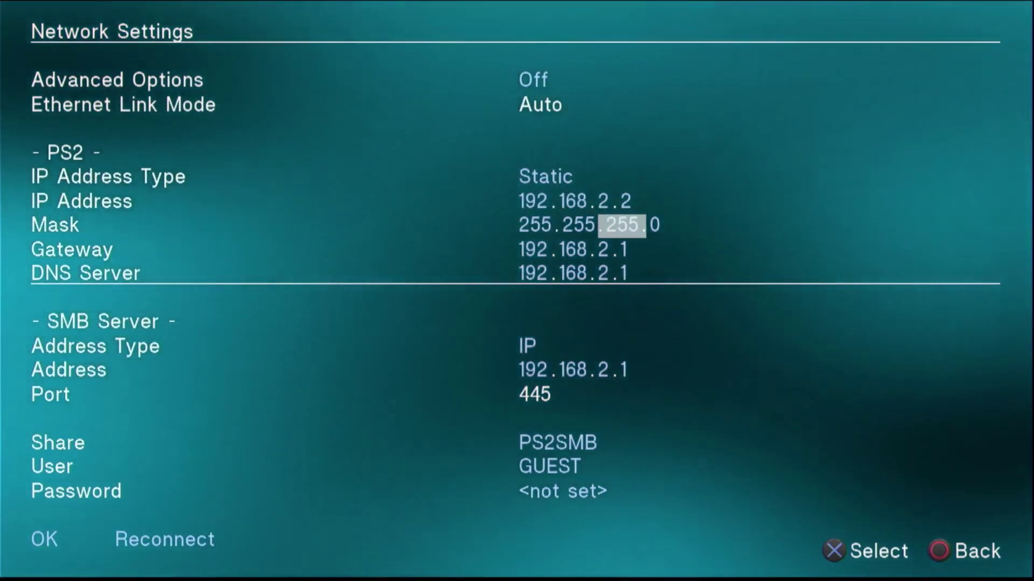
key(Right)
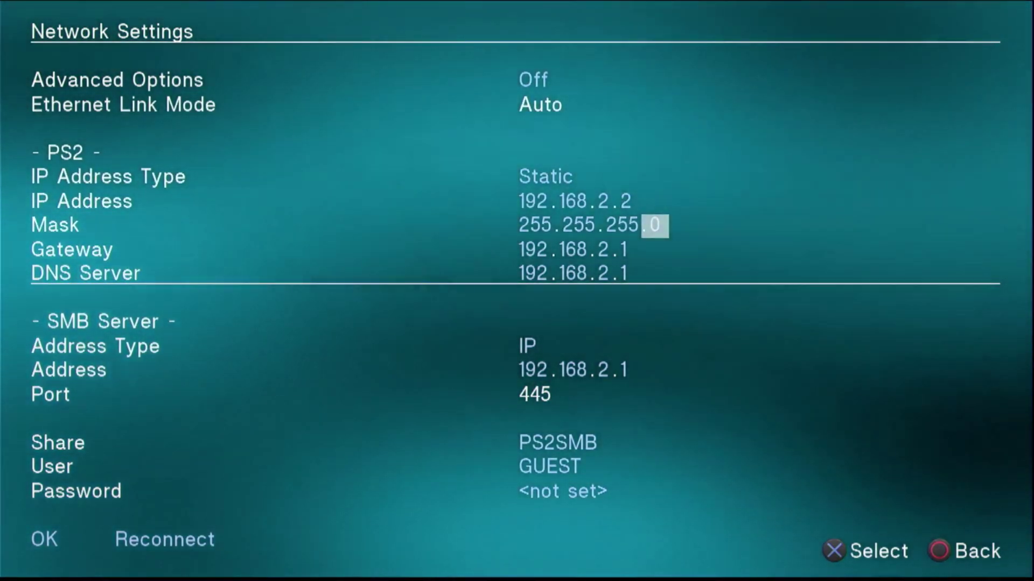
Step: Check gateway and DNS 192.168.2.1 octets, then move down to SMB Address Type
key(Down)
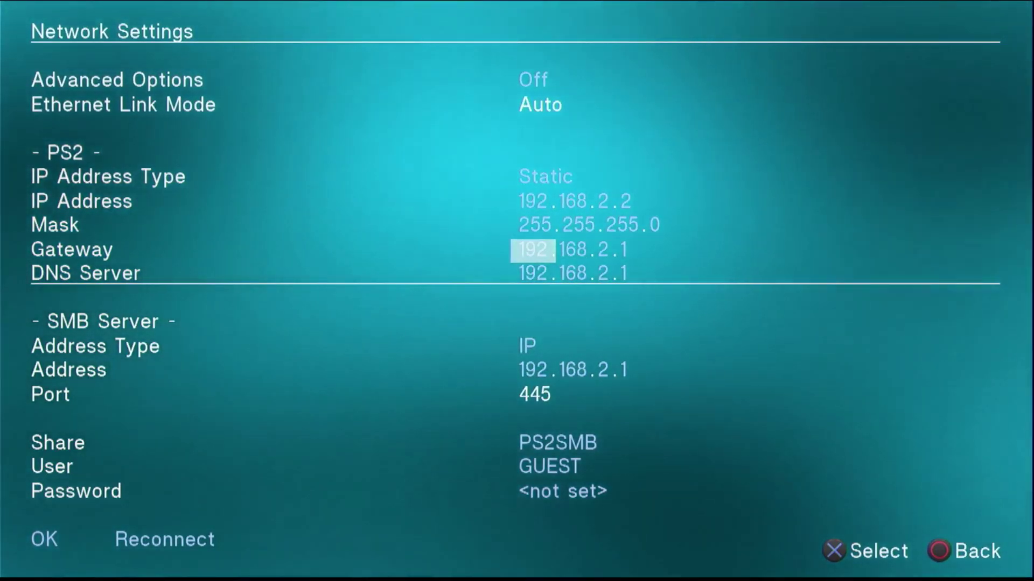
key(Right)
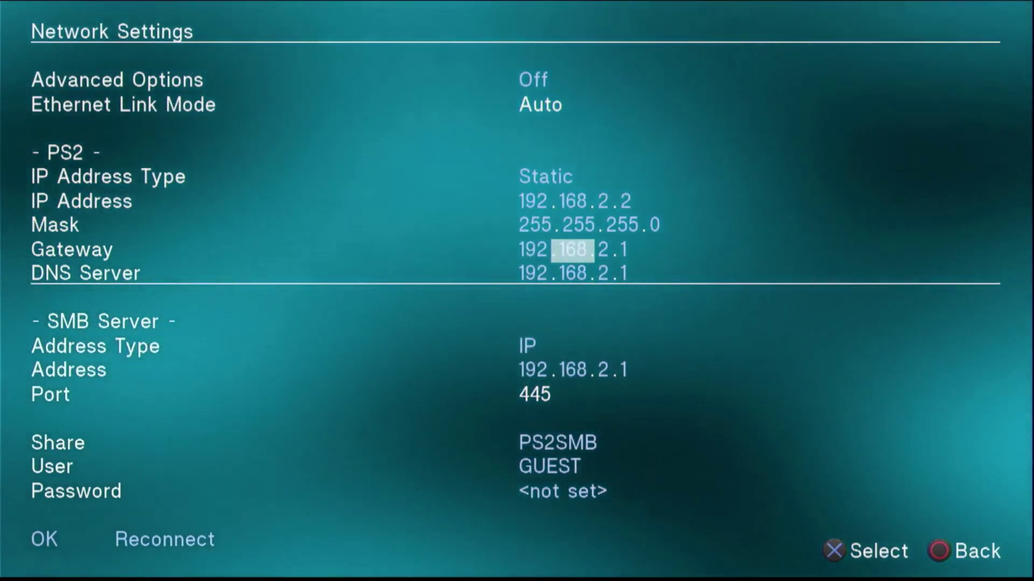
key(Right)
key(Right)
key(Down)
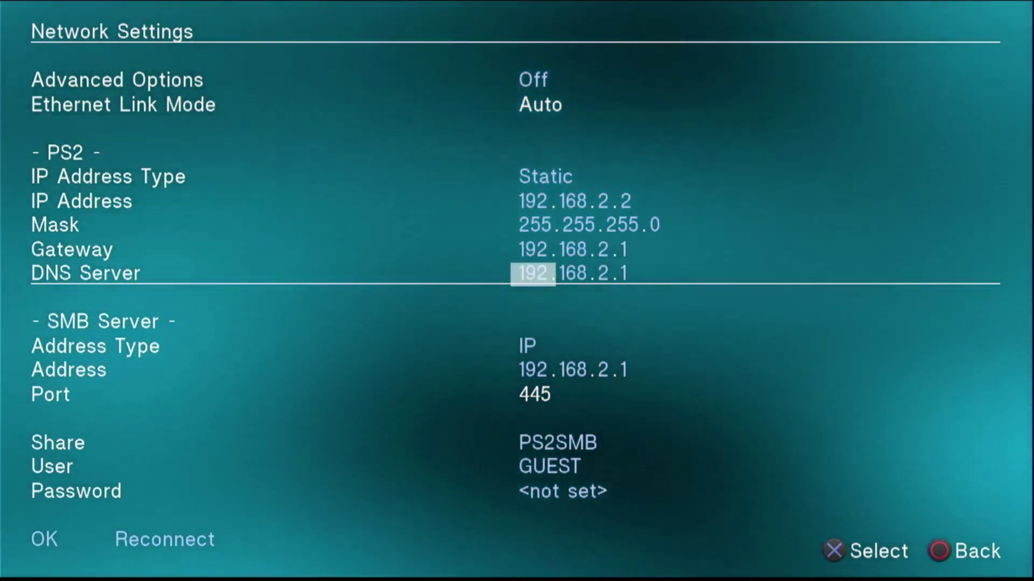
key(Right)
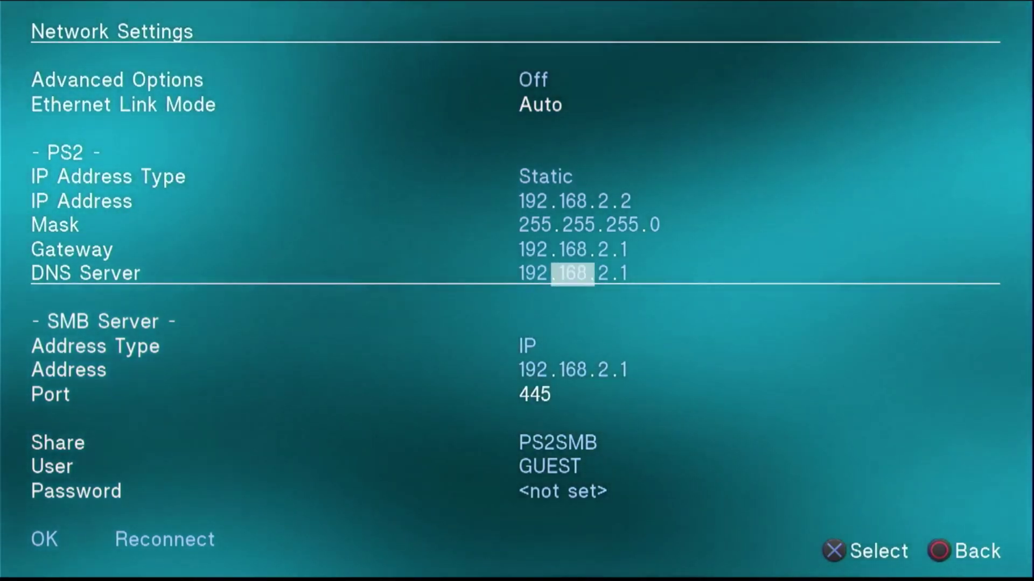
key(Right)
key(Right)
key(Up)
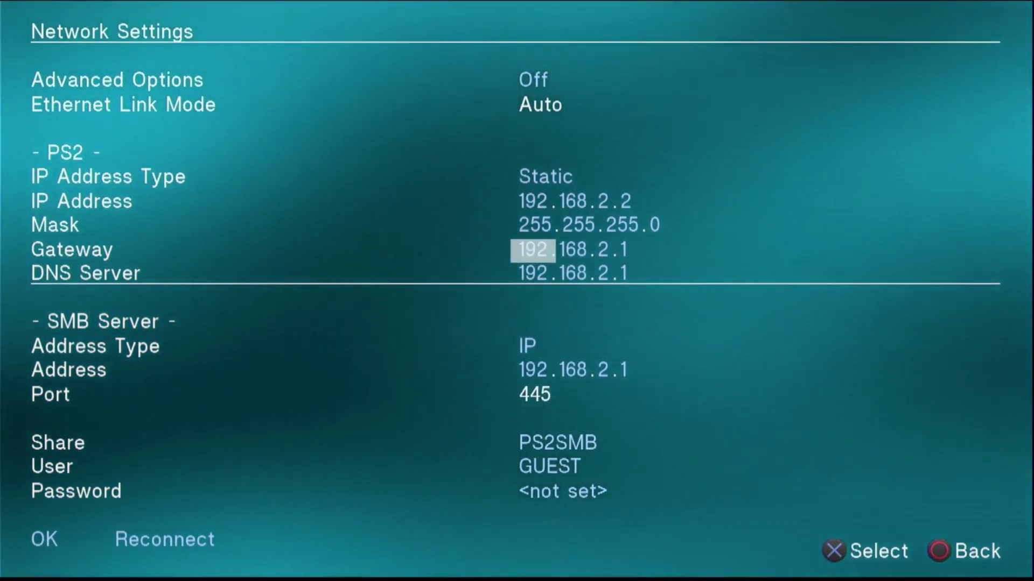
key(Right)
key(Right)
key(Right)
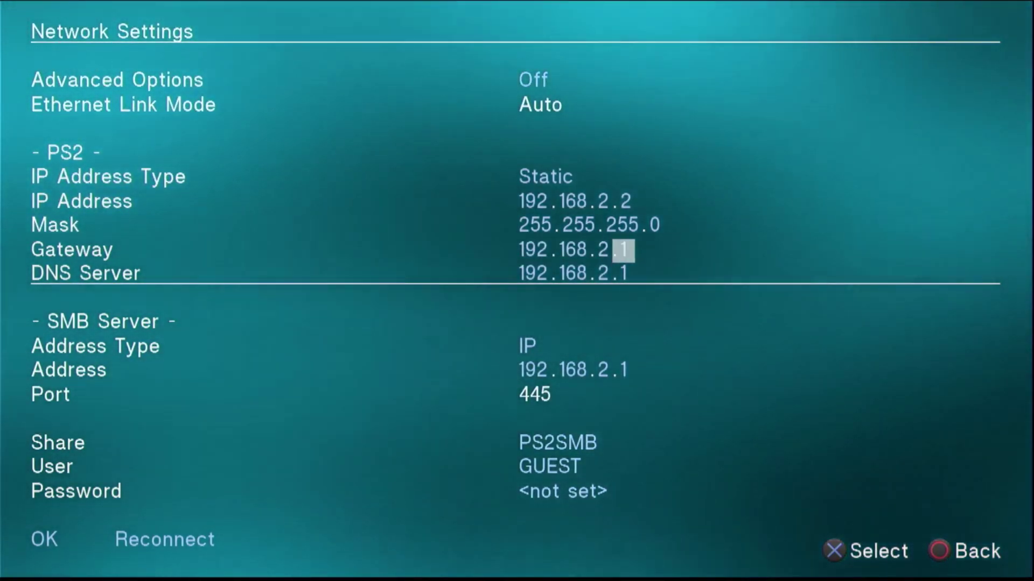
key(Down)
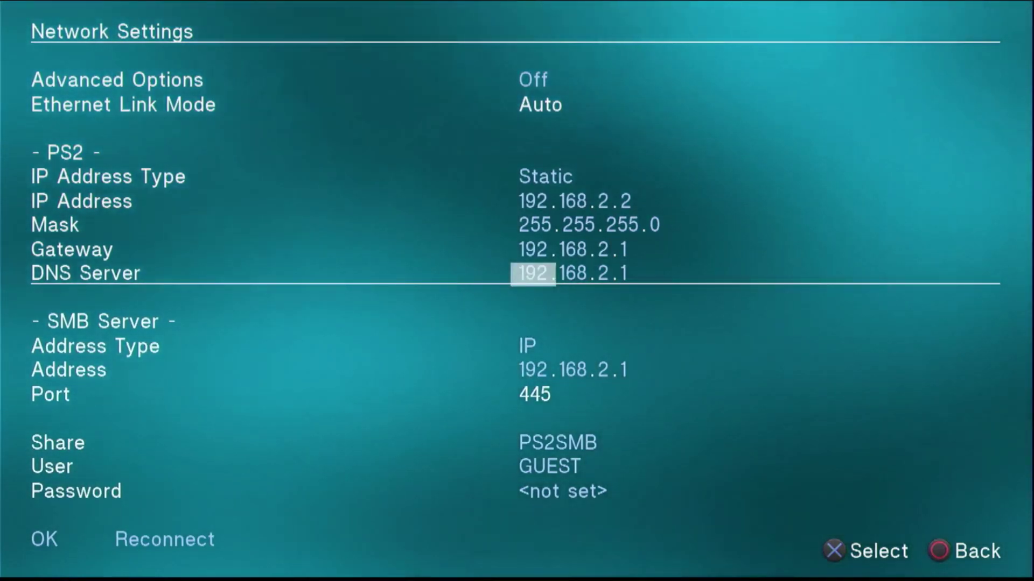
key(Down)
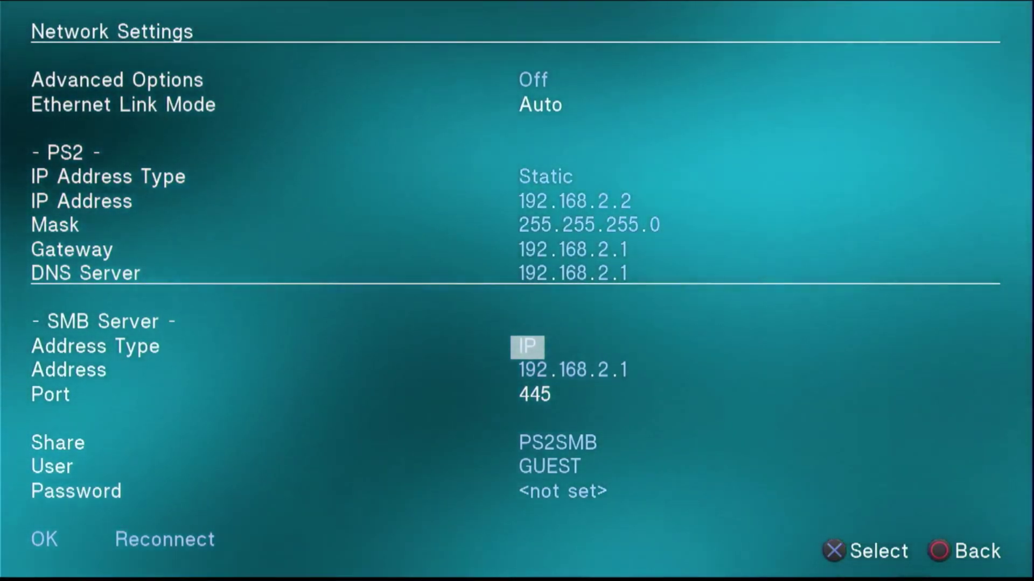
Step: Check the SMB server address 192.168.2.1 octet by octet
key(Down)
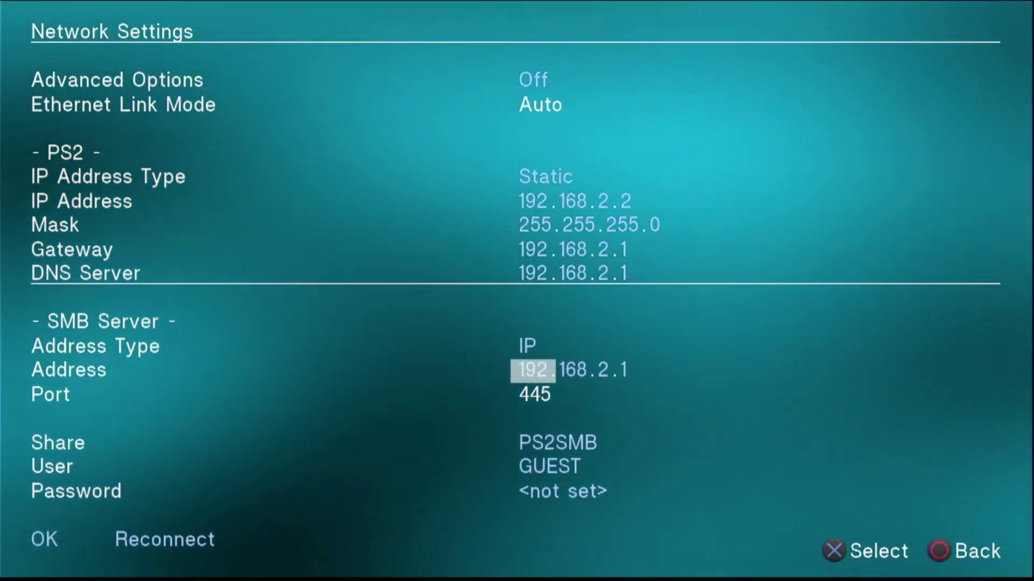
key(Right)
key(Right)
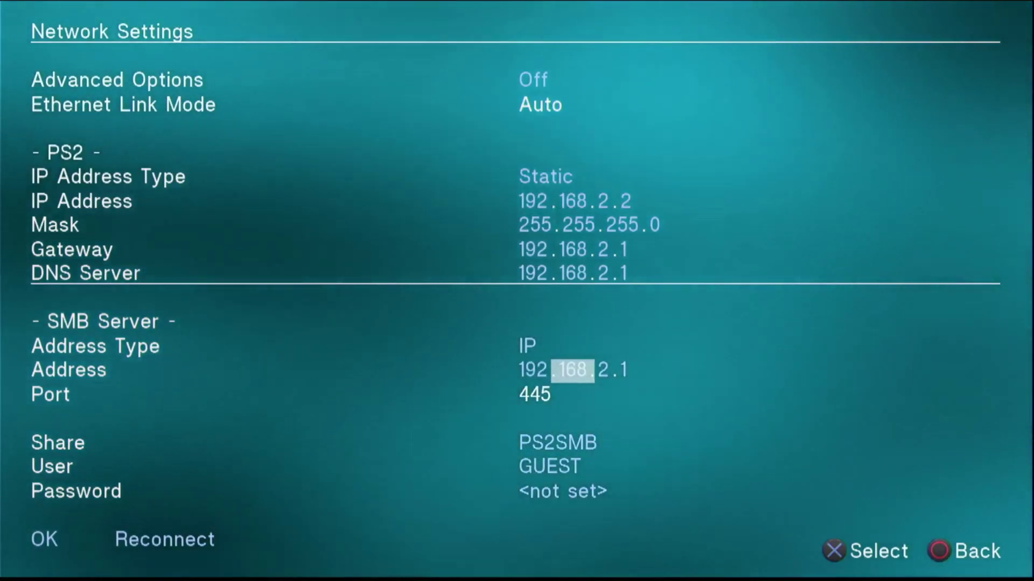
key(Right)
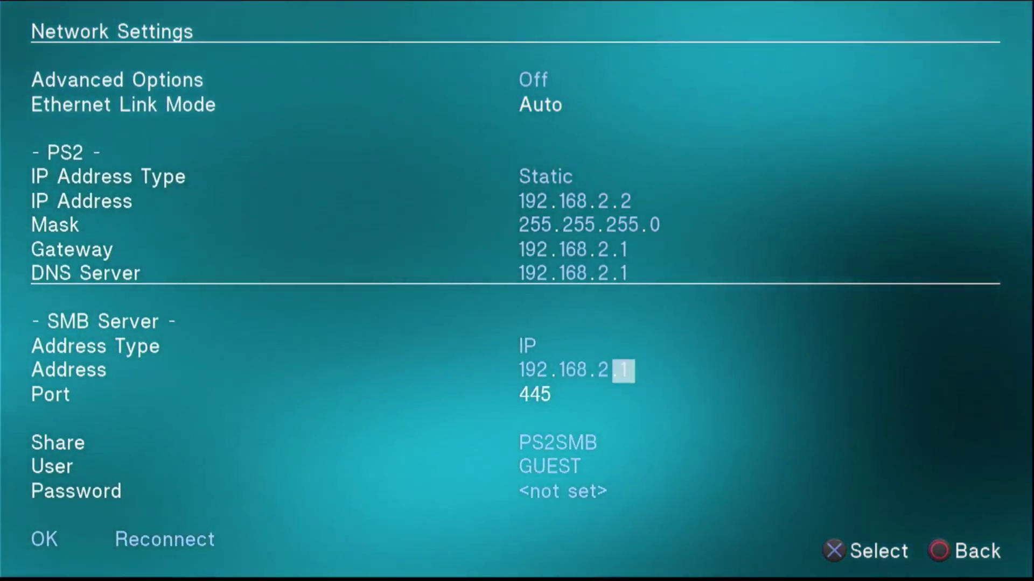
key(Return)
Step: Confirm share PS2SMB, keep user GUEST with no password, and move to Reconnect
key(Down)
key(Down)
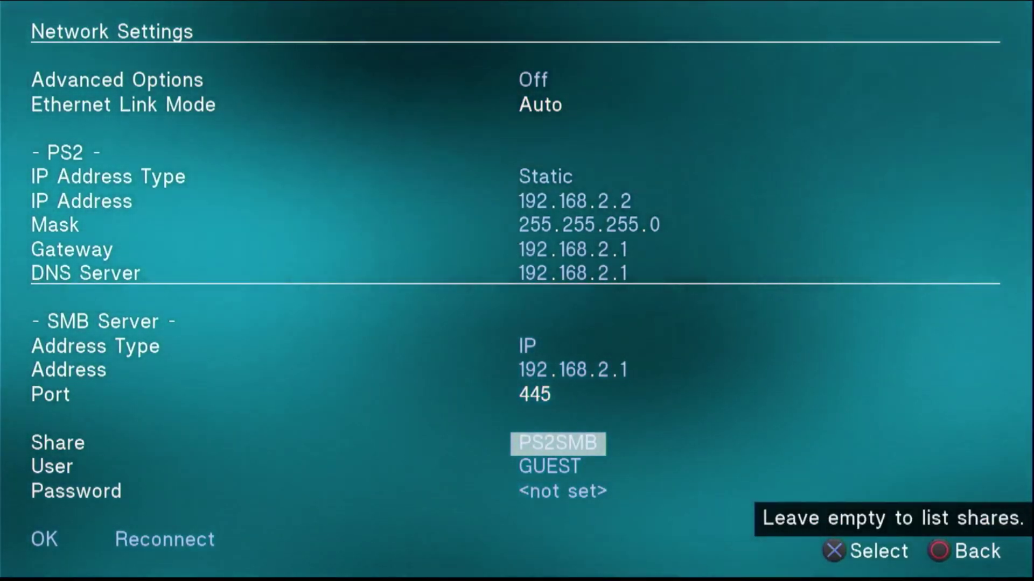
key(Return)
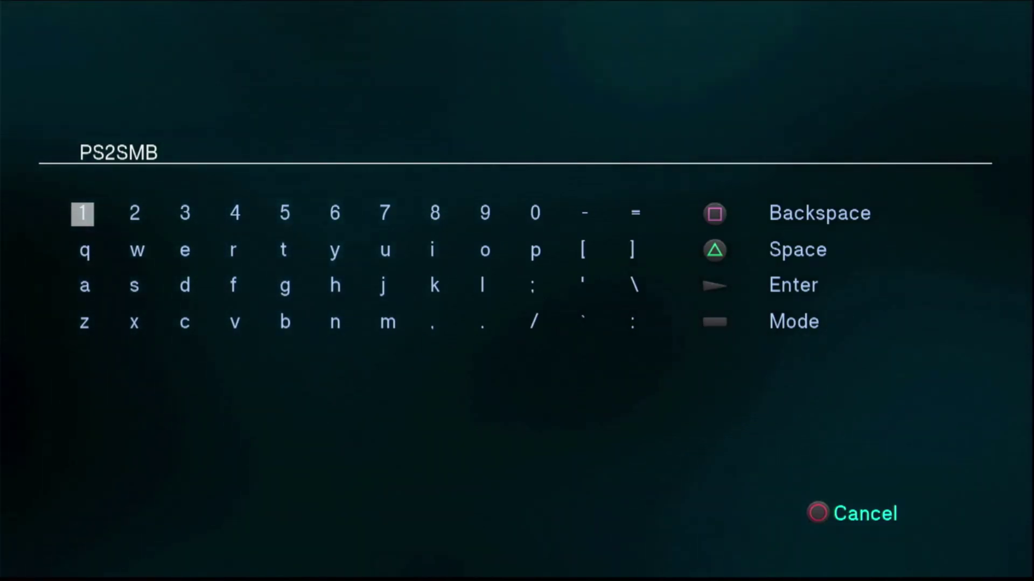
key(Return)
key(Down)
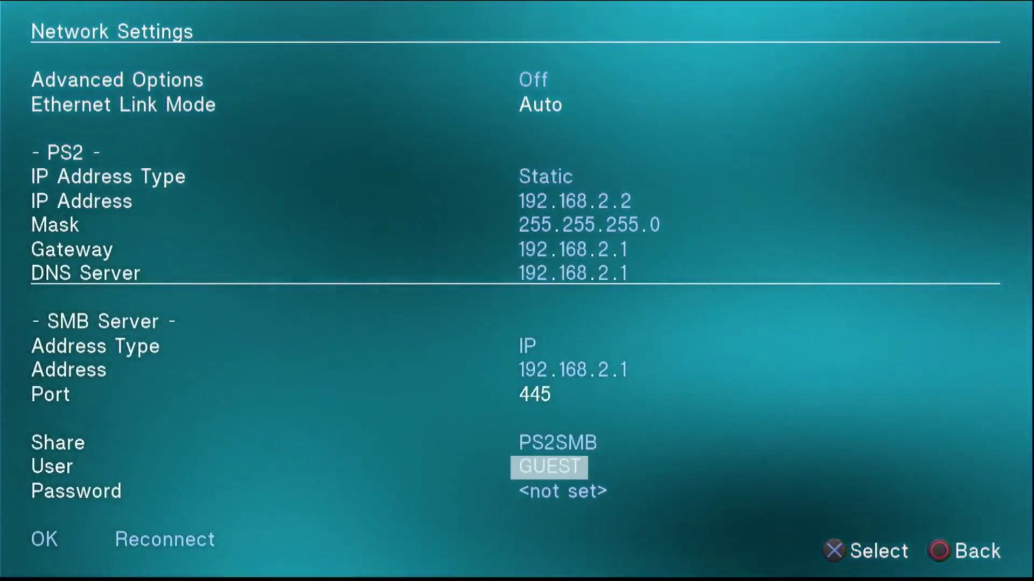
key(Down)
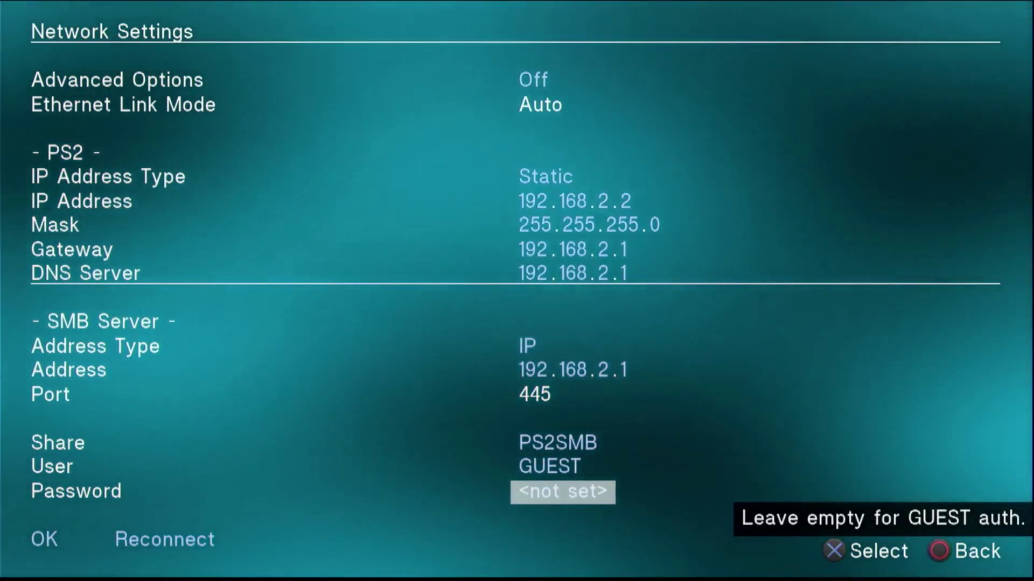
key(Down)
key(Right)
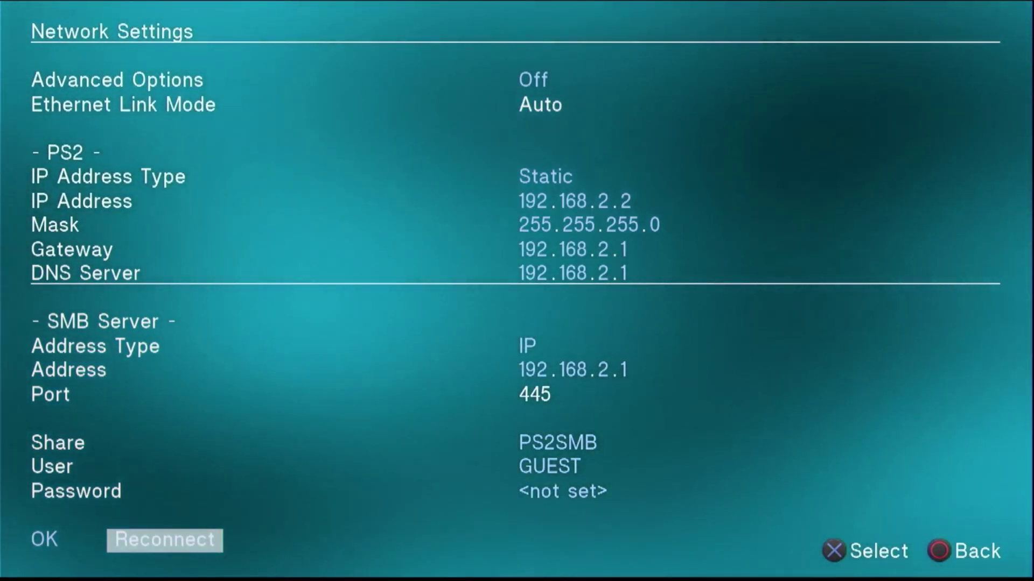
key(Return)
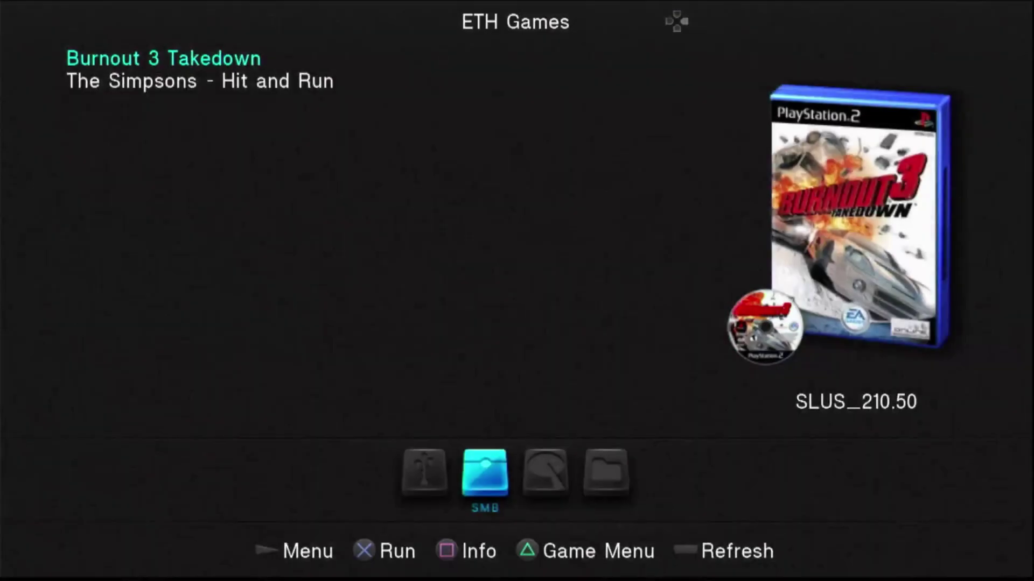
key(Down)
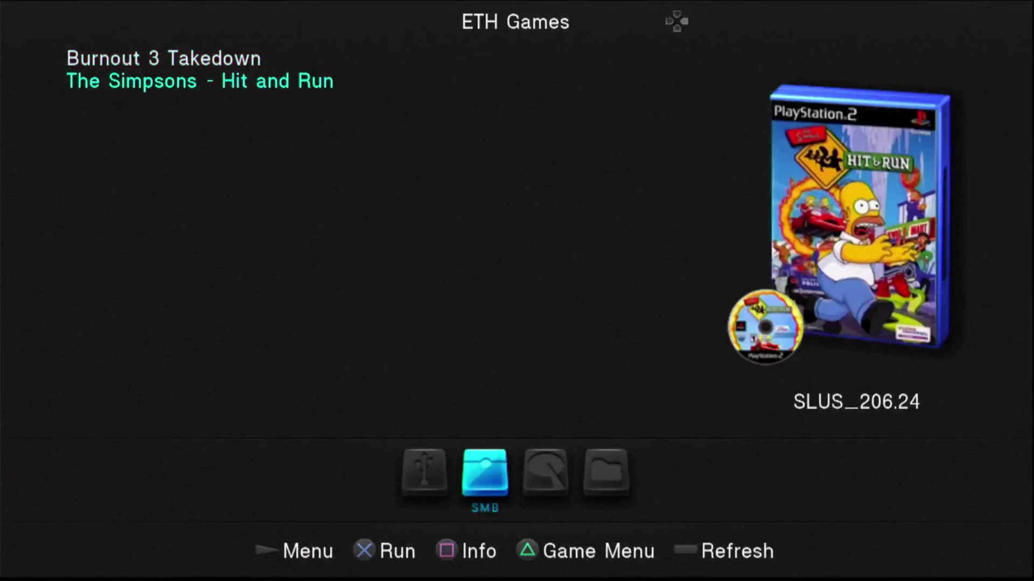
key(Up)
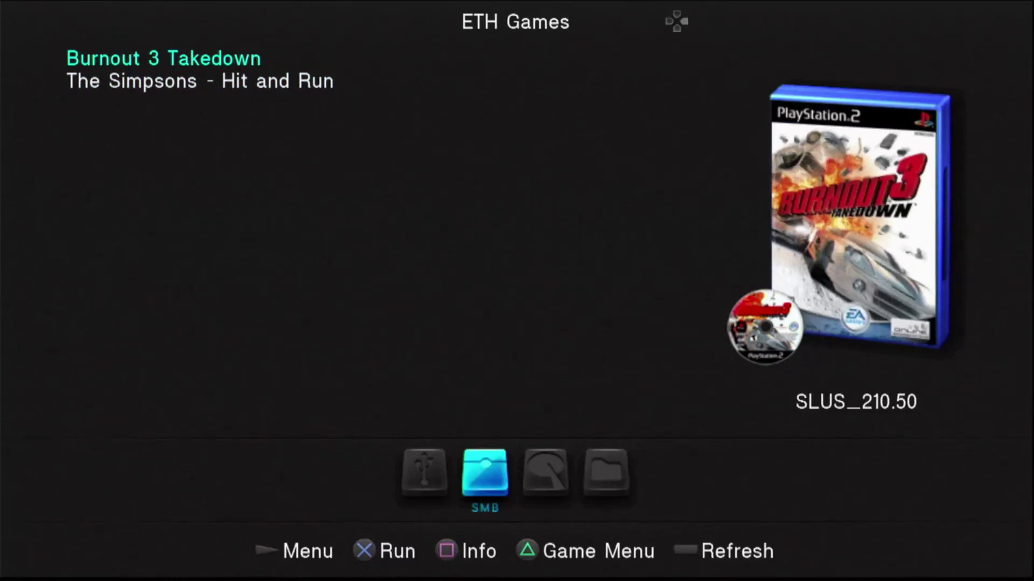
key(Return)
key(Down)
key(Down)
key(Down)
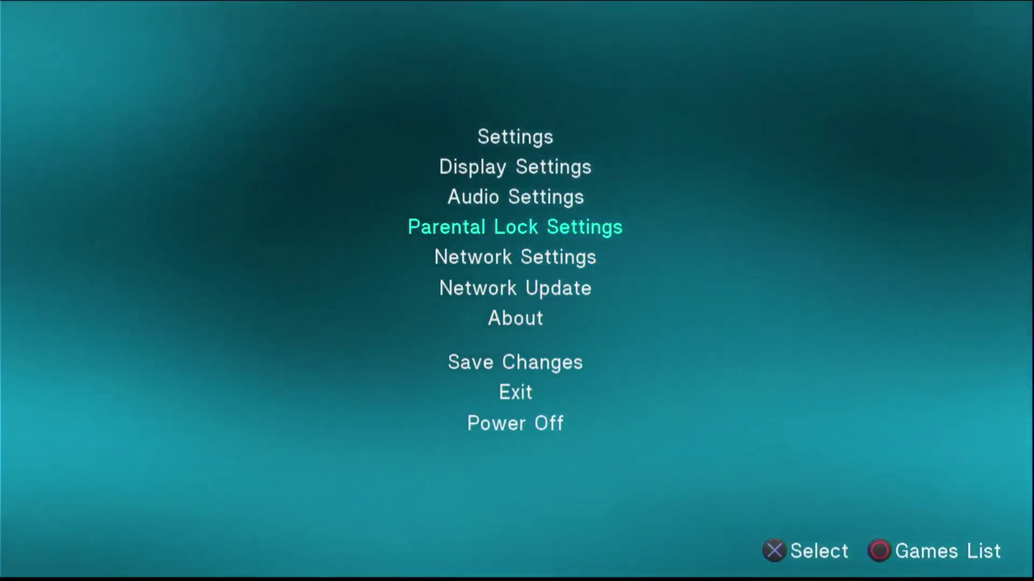
key(Up)
key(Up)
key(Return)
key(Down)
key(Down)
key(Down)
key(Down)
key(Down)
key(Down)
key(Down)
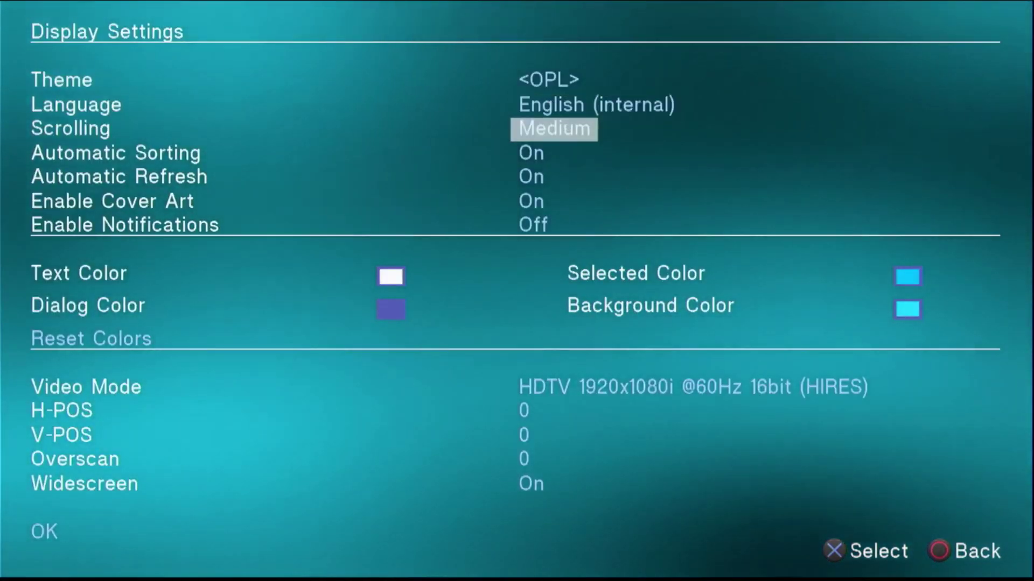
key(Down)
key(Down)
key(Down)
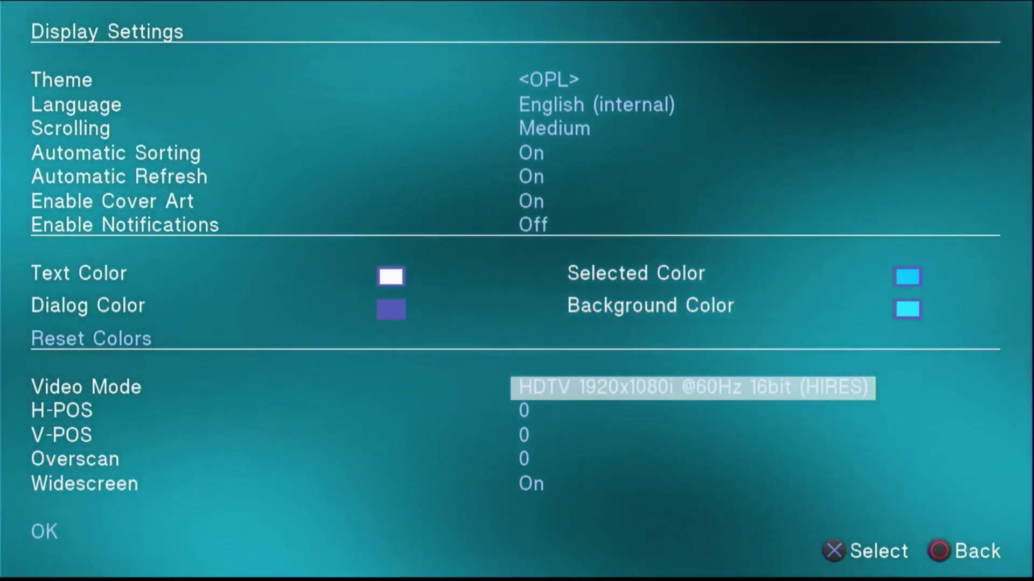
key(Down)
key(Down)
key(Up)
key(Up)
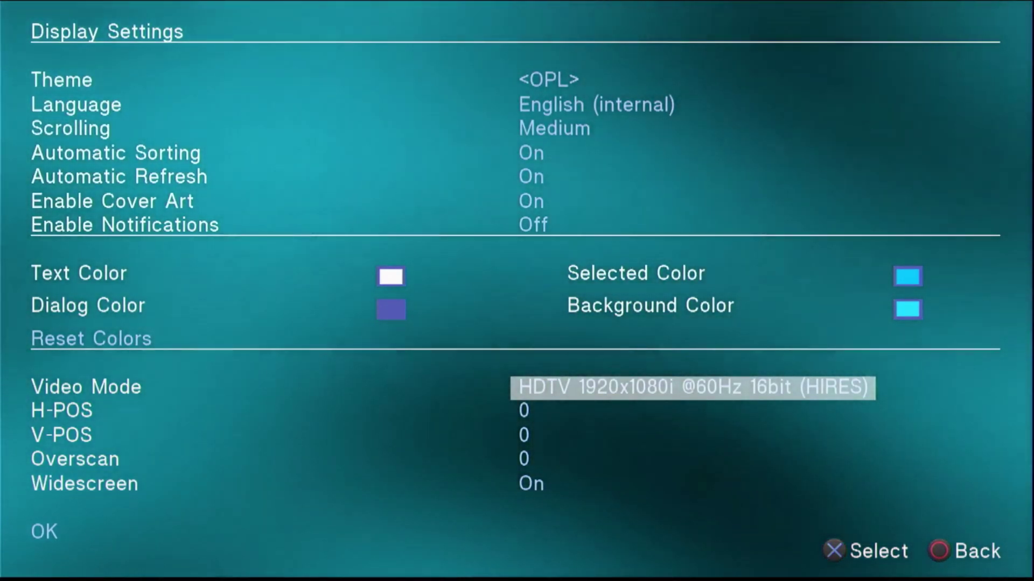
key(Down)
key(Up)
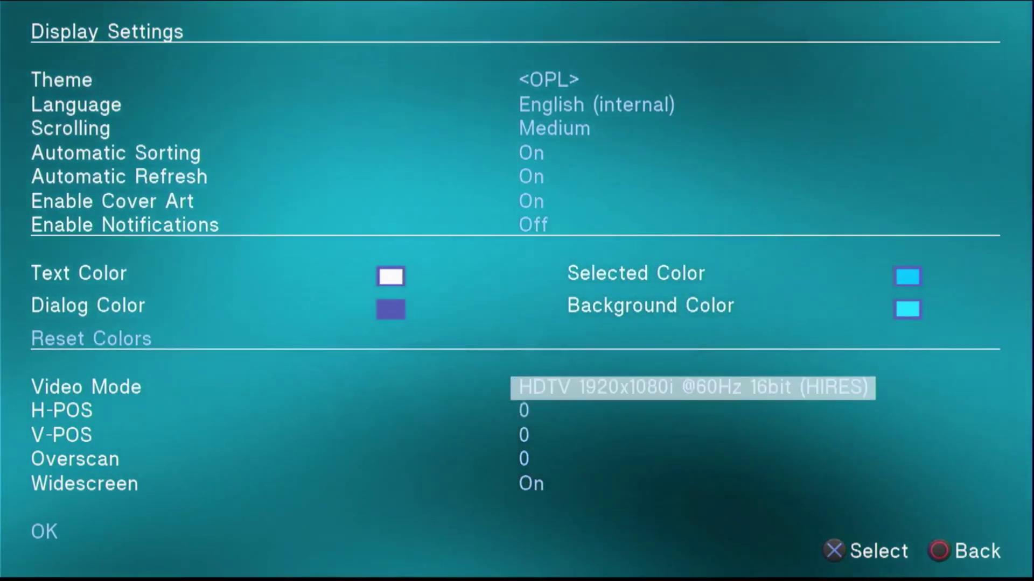
key(Down)
key(Down)
key(Down)
key(Down)
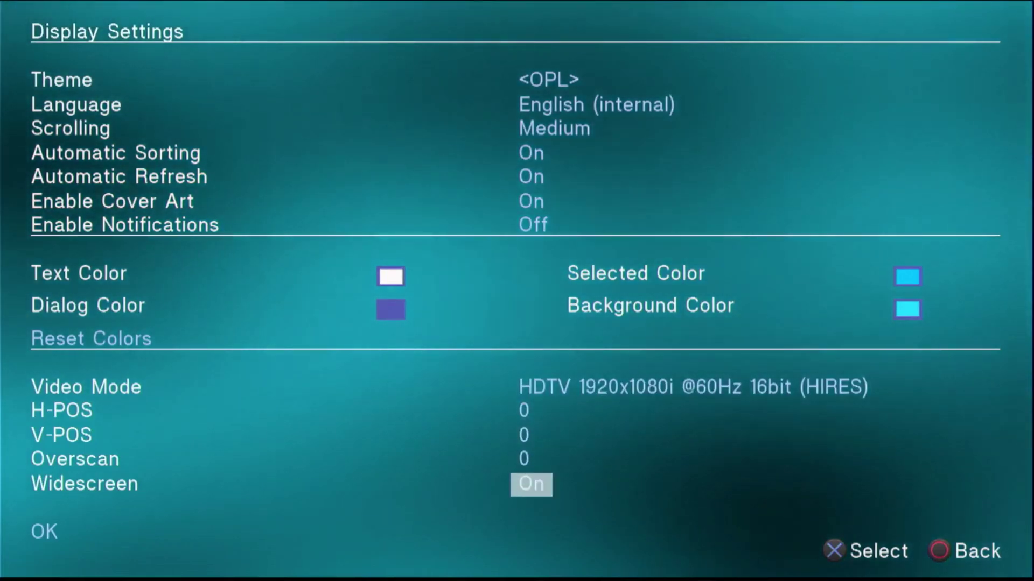
key(Down)
Step: Leave Display Settings and use Save Changes to store settings on memory card mc0
key(Return)
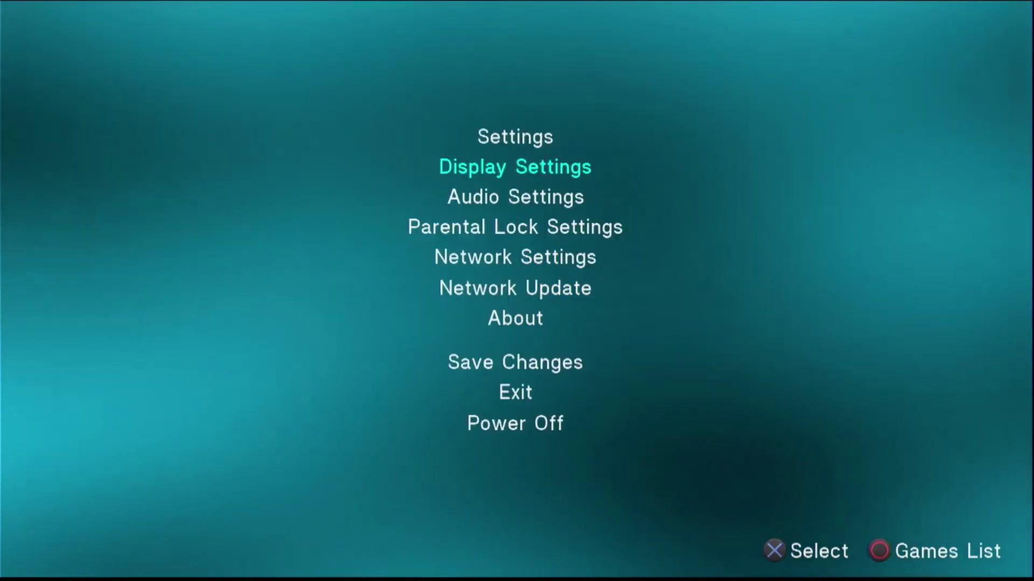
key(Down)
key(Down)
key(Down)
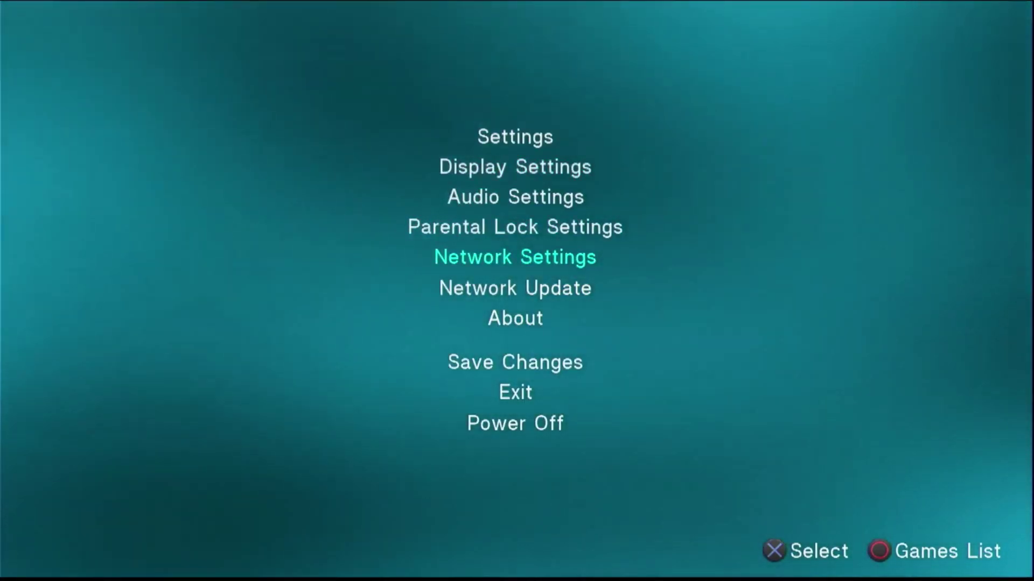
key(Down)
key(Down)
key(Down)
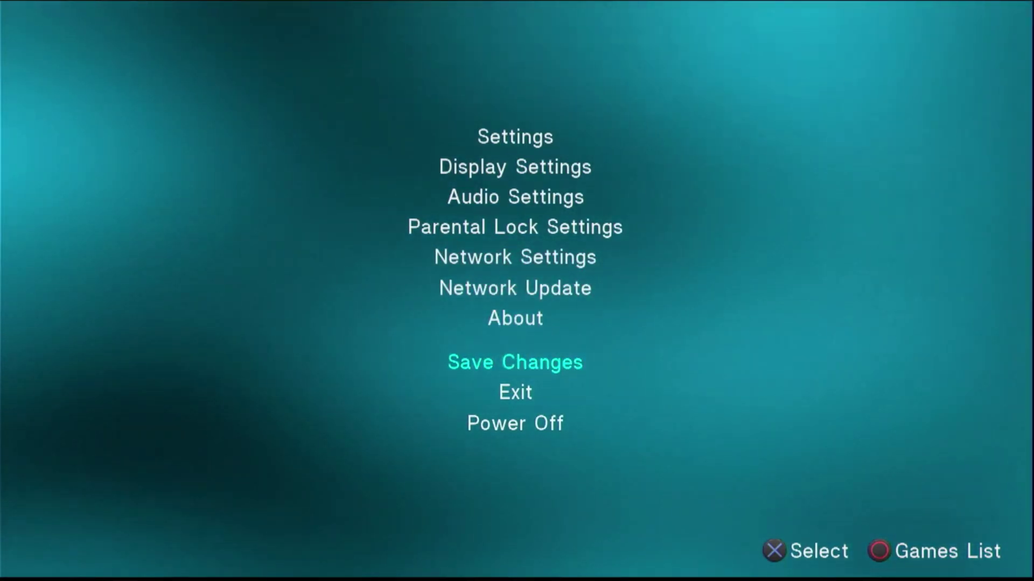
key(Return)
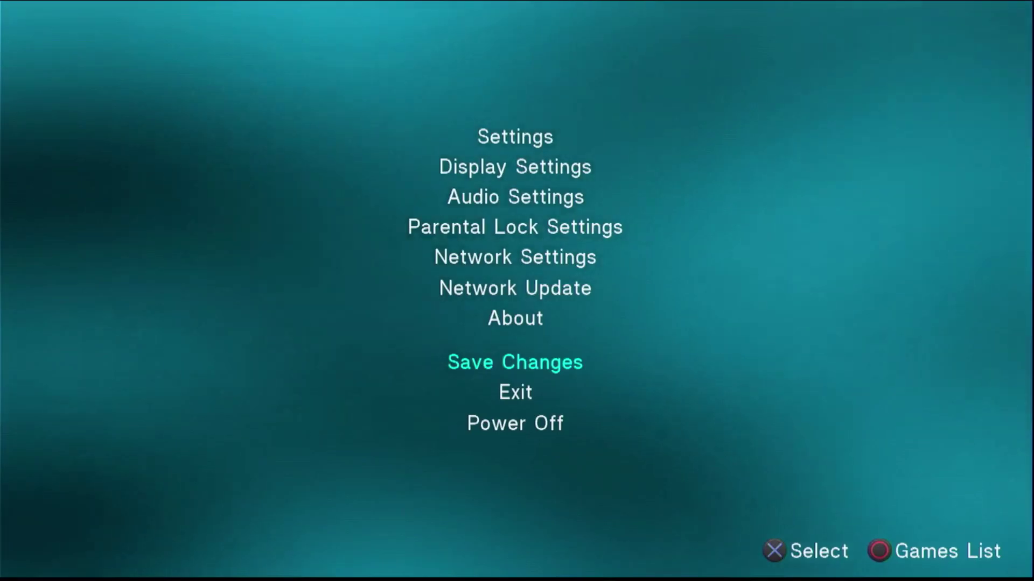
Step: Dismiss the saved message and browse the ETH Games list to The Simpsons - Hit and Run
key(Escape)
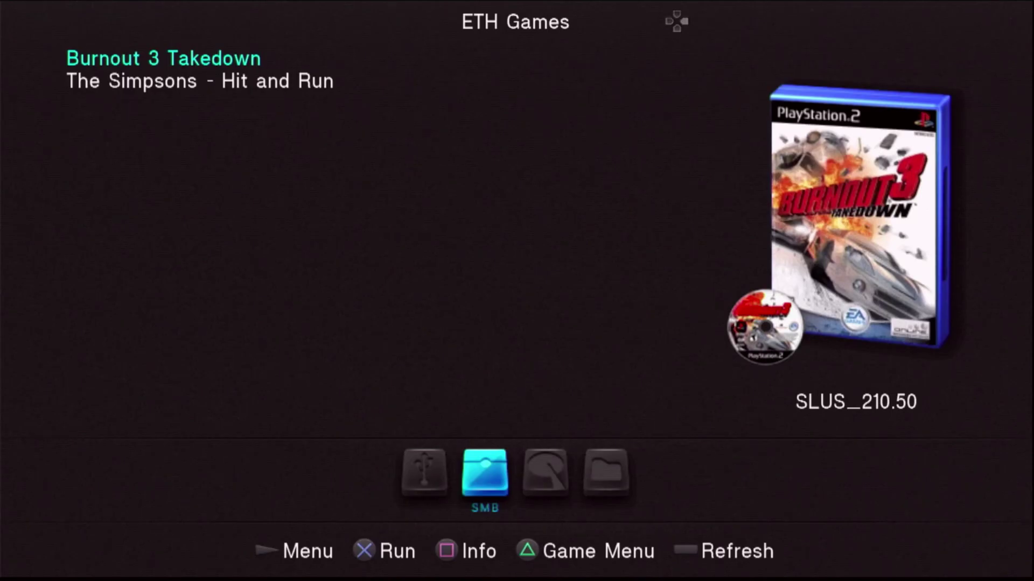
key(Down)
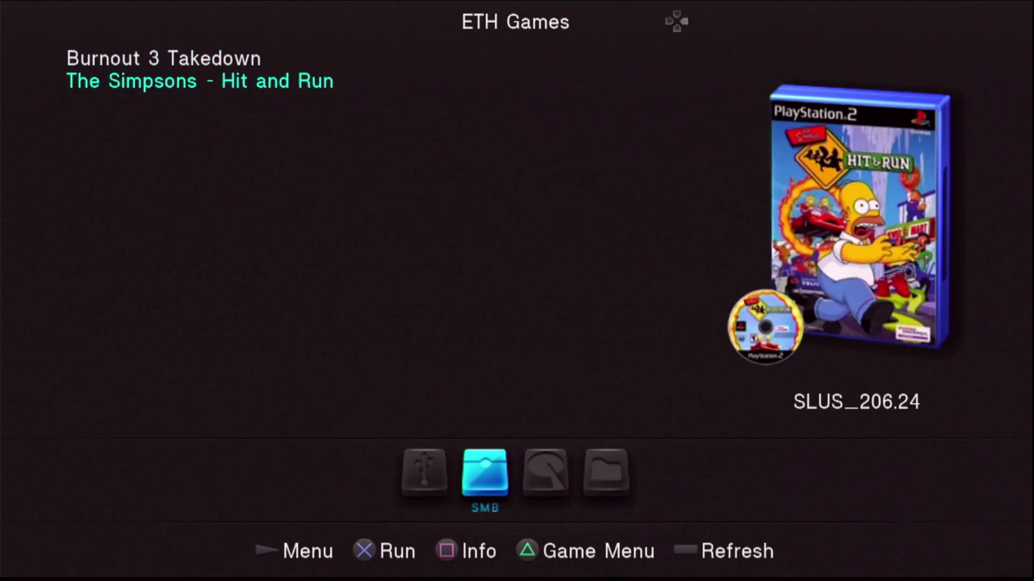